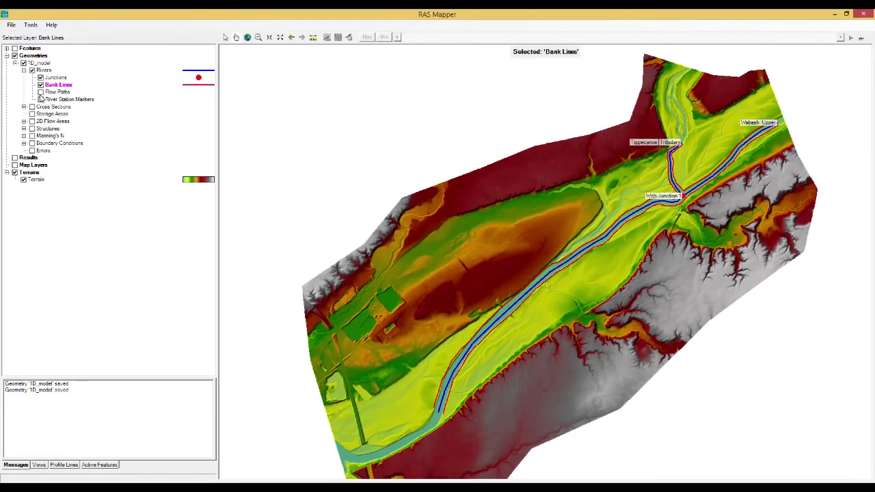
Show the Flow Paths layer of the 1D_model geometry and start editing it
left_click(40, 92)
left_click(57, 92)
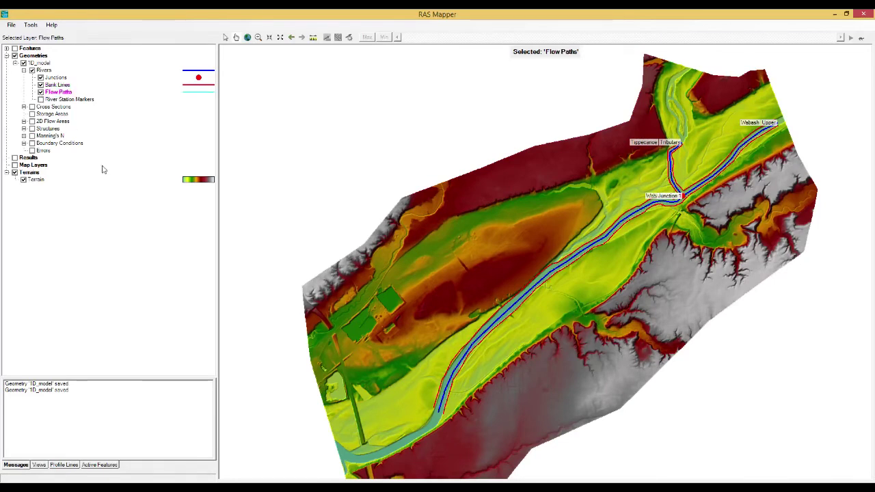
right_click(61, 96)
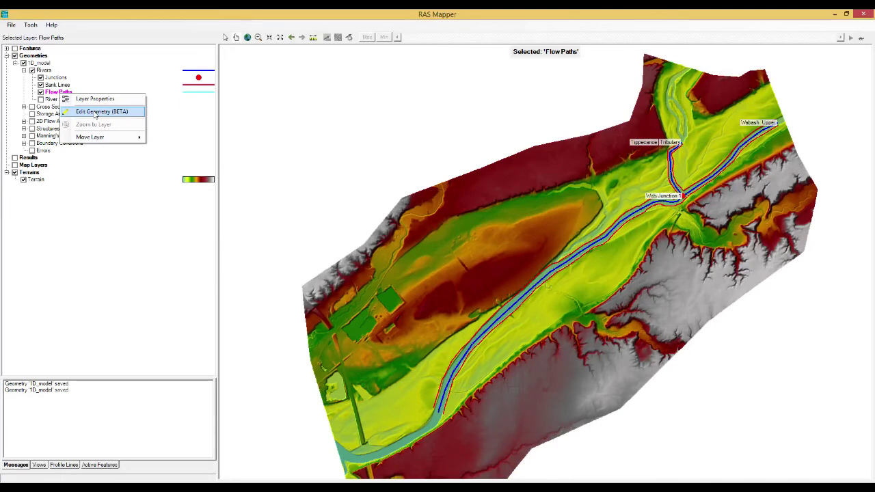
left_click(95, 113)
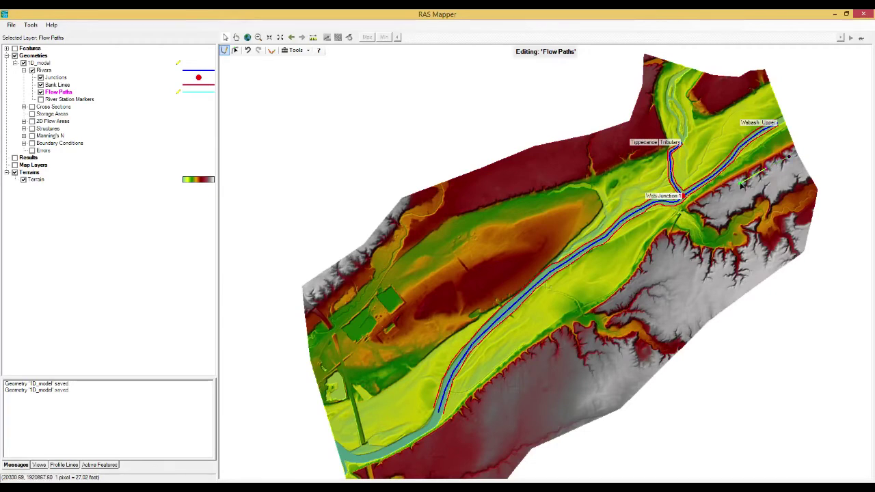
Draw a flow path along the southeast overbank of the Wabash, from its upstream end past the junction to the downstream end of the river line
left_click(742, 183)
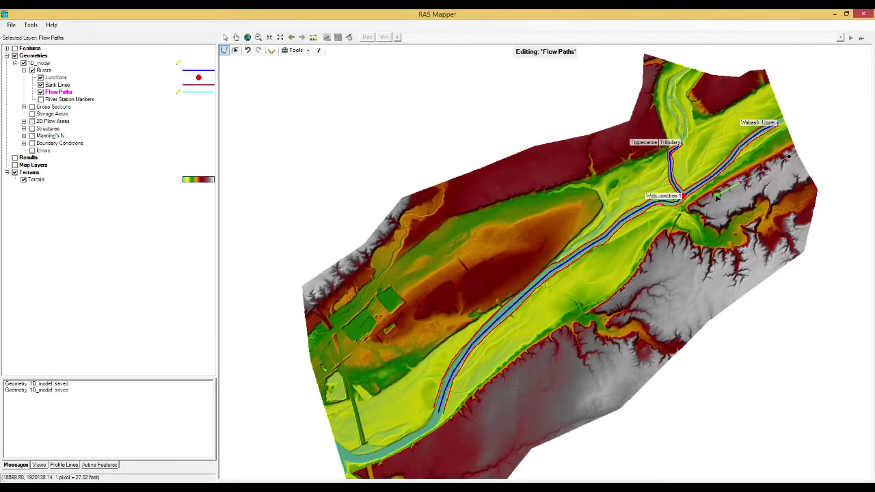
double_click(716, 195)
left_click(700, 211)
left_click(684, 227)
left_click(665, 244)
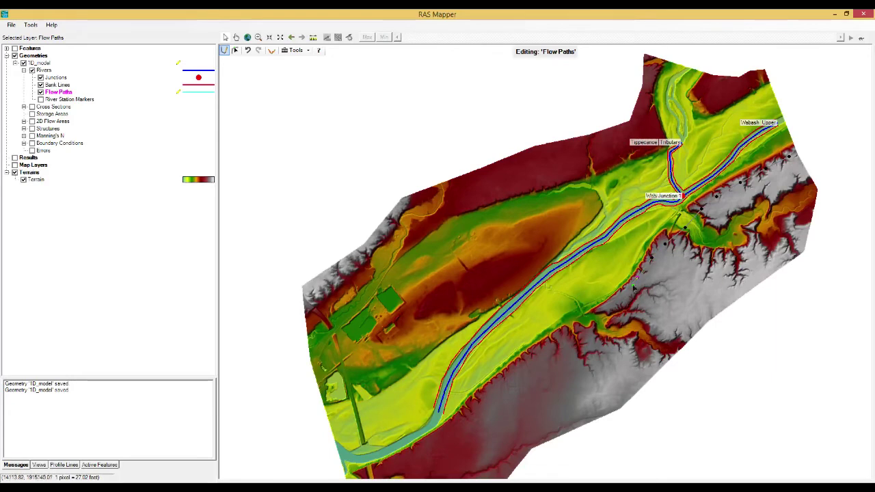
left_click(622, 294)
left_click(591, 318)
left_click(571, 331)
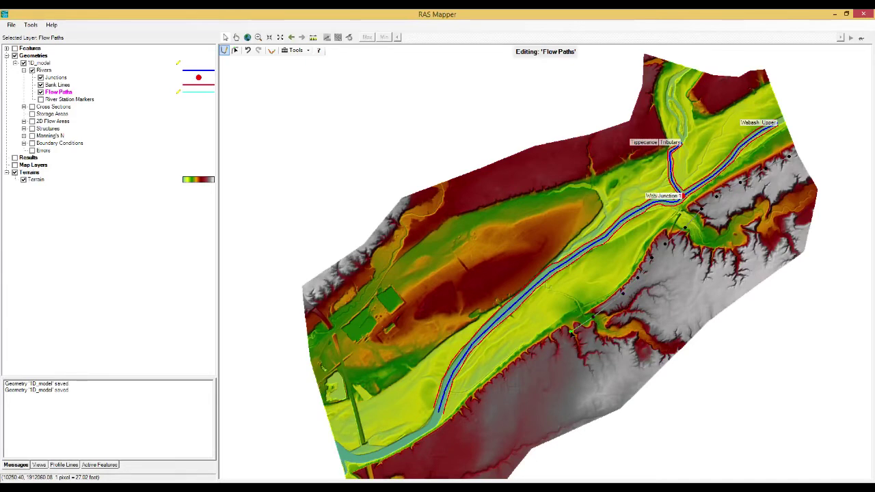
left_click(547, 346)
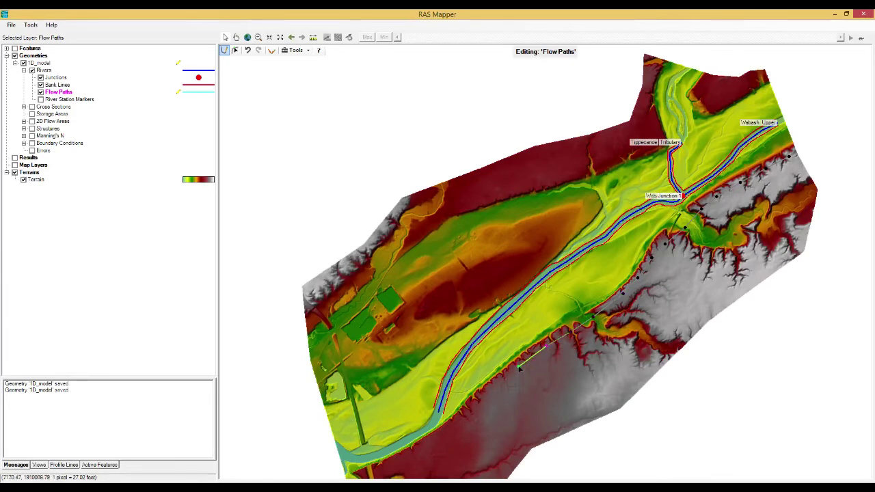
left_click(508, 374)
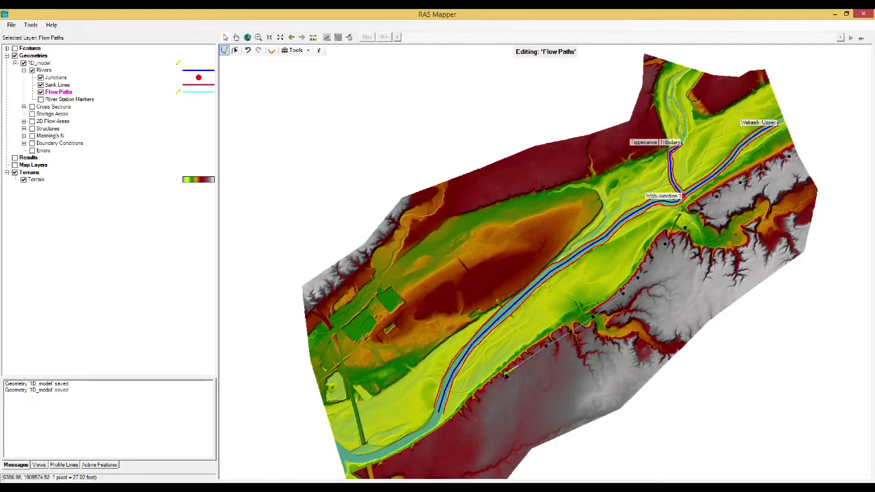
left_click(499, 381)
left_click(484, 394)
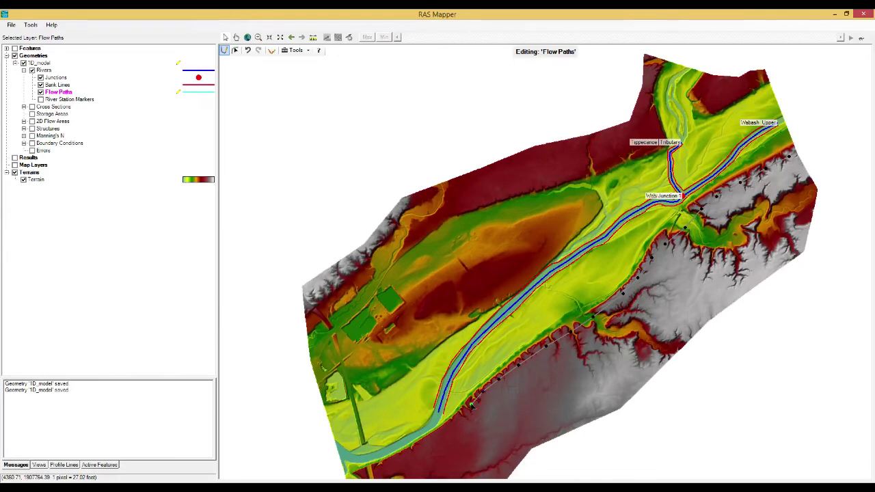
left_click(470, 404)
double_click(455, 422)
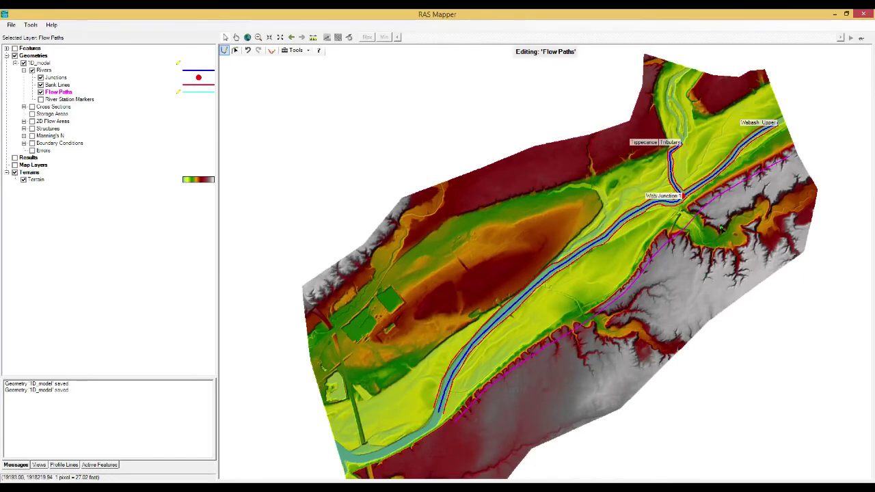
Draw a flow path along the northwest overbank of the upper Wabash reach, ending just east of the Tippecanoe tributary
left_click(755, 99)
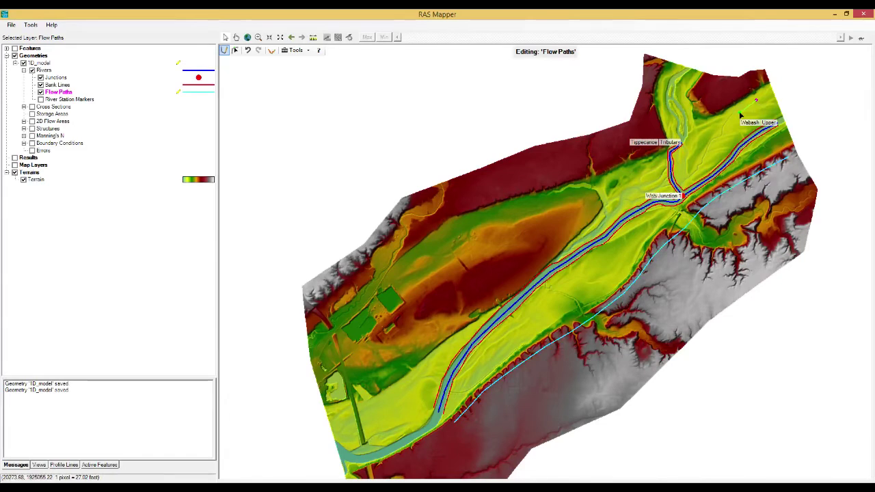
left_click(714, 137)
double_click(691, 155)
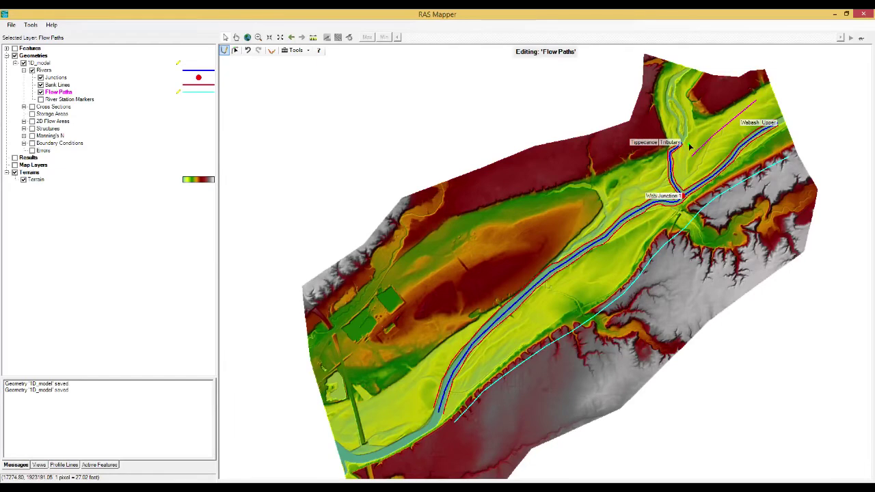
Draw one flow path on the east side and one on the west side of the Tippecanoe tributary, running down towards the junction
double_click(690, 143)
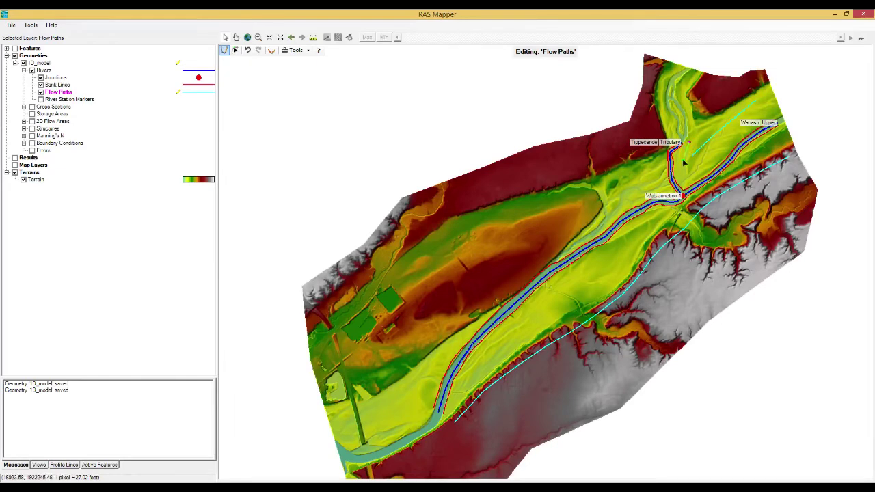
left_click(683, 160)
double_click(685, 179)
left_click(656, 150)
left_click(654, 178)
double_click(664, 197)
Draw a flow path along the northwest overbank of the lower Wabash reach, from west of the junction to near the reach's downstream end
left_click(646, 175)
left_click(612, 192)
left_click(583, 206)
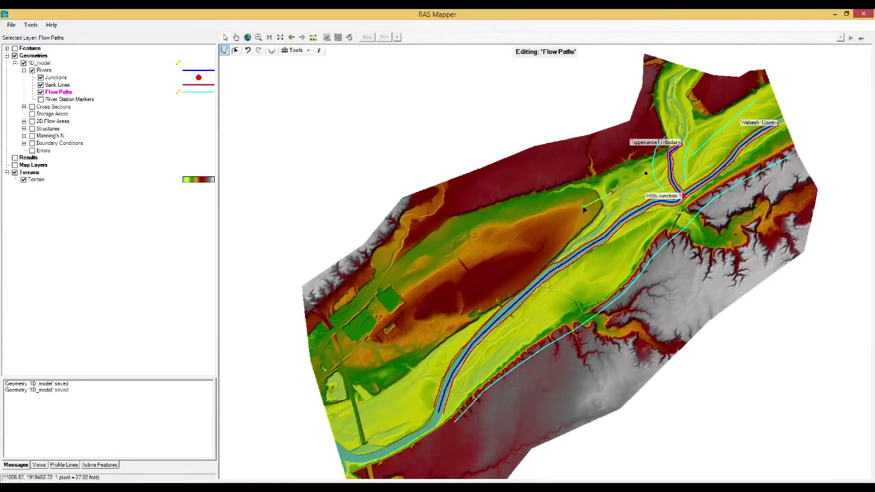
left_click(548, 224)
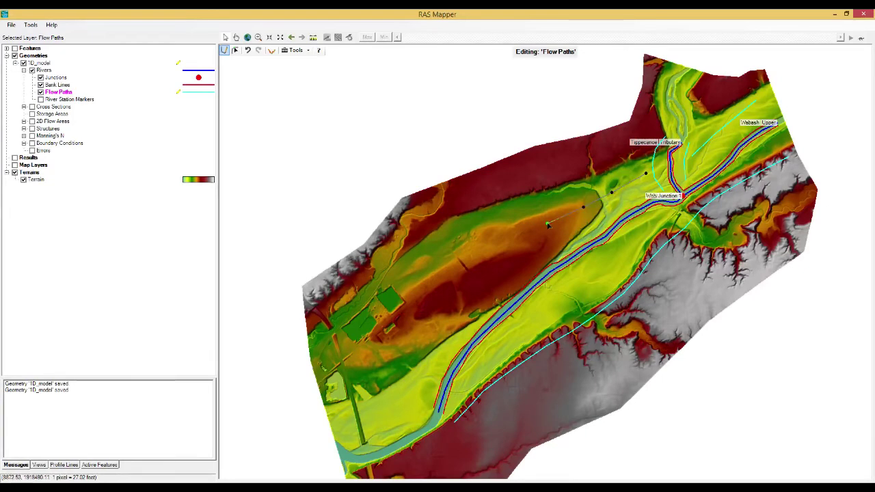
left_click(492, 266)
left_click(433, 311)
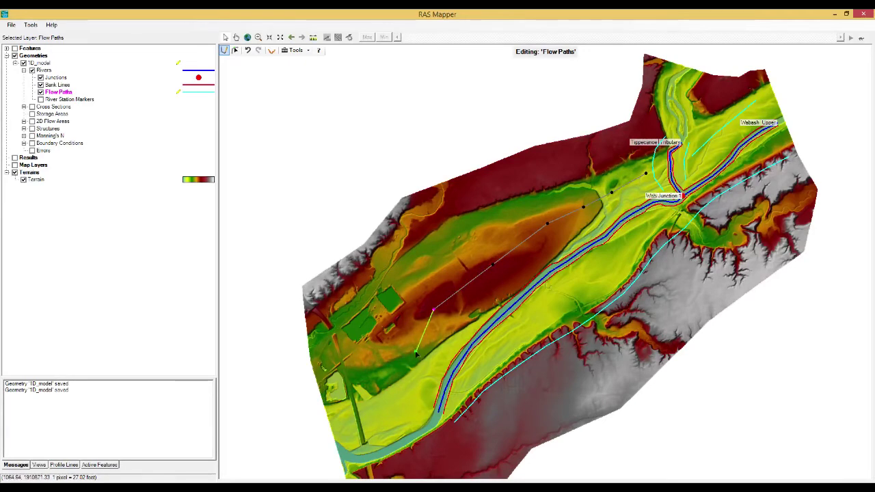
left_click(413, 351)
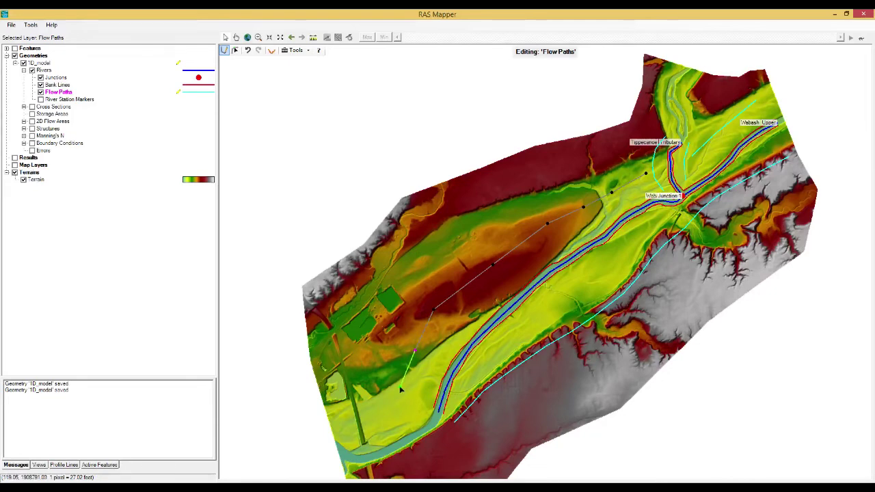
double_click(401, 388)
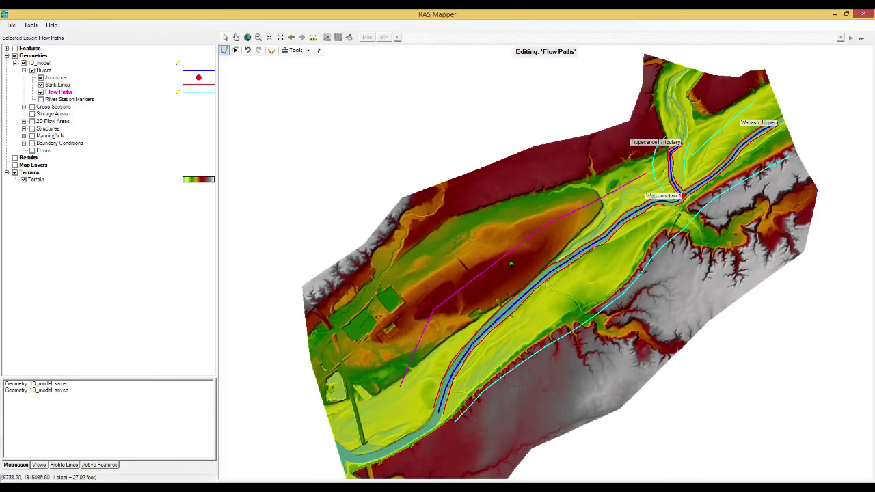
Stop editing the Flow Paths layer and save the edits to 1D_model
right_click(58, 94)
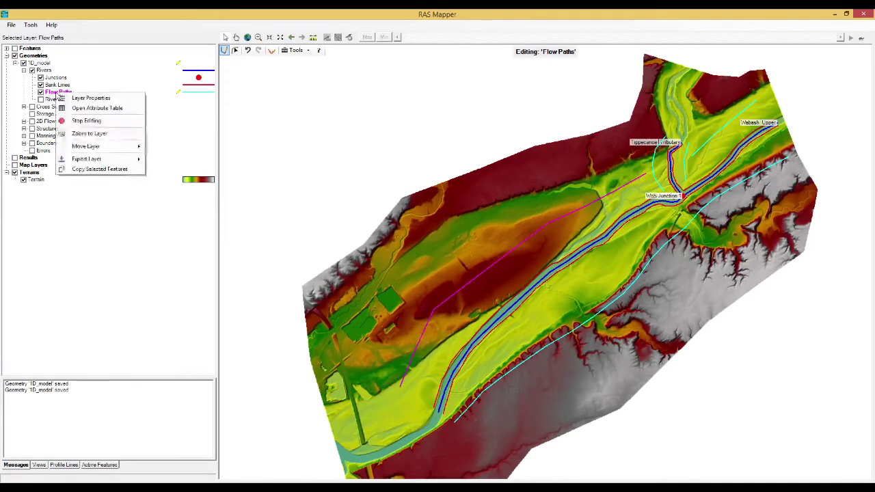
left_click(65, 120)
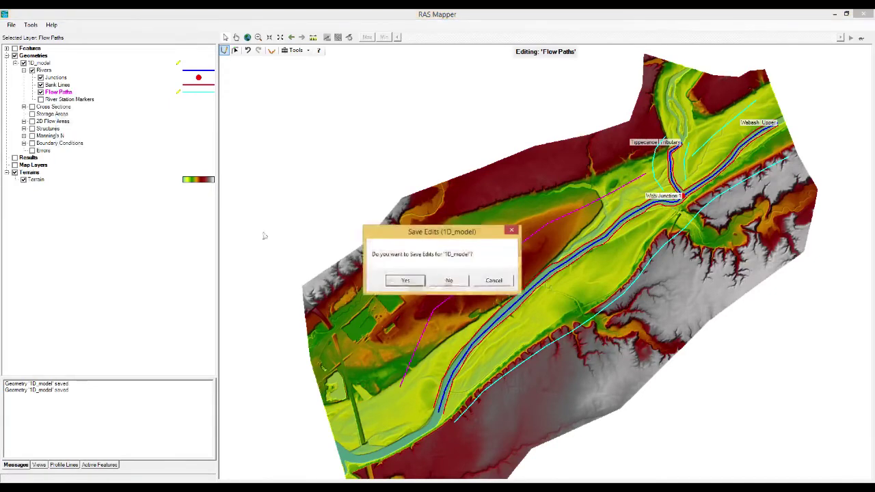
left_click(406, 280)
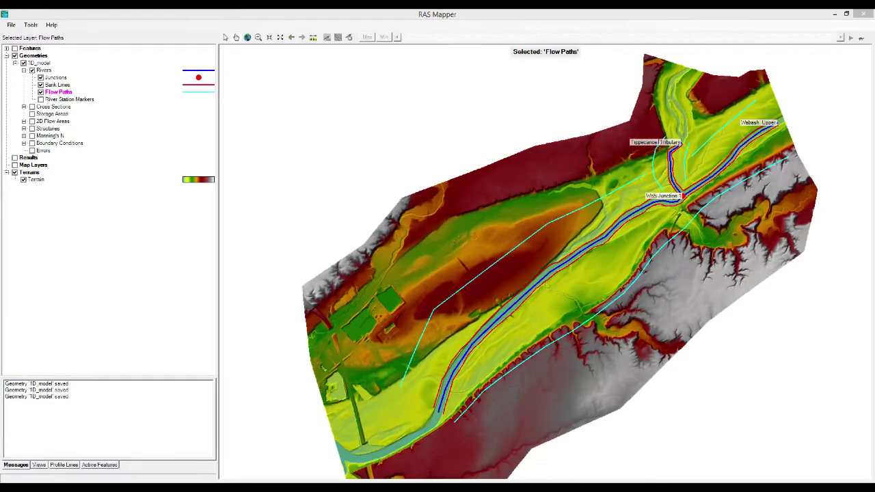
Examine the vertex counts and lengths in the Flow Paths attribute table, and close it
right_click(62, 92)
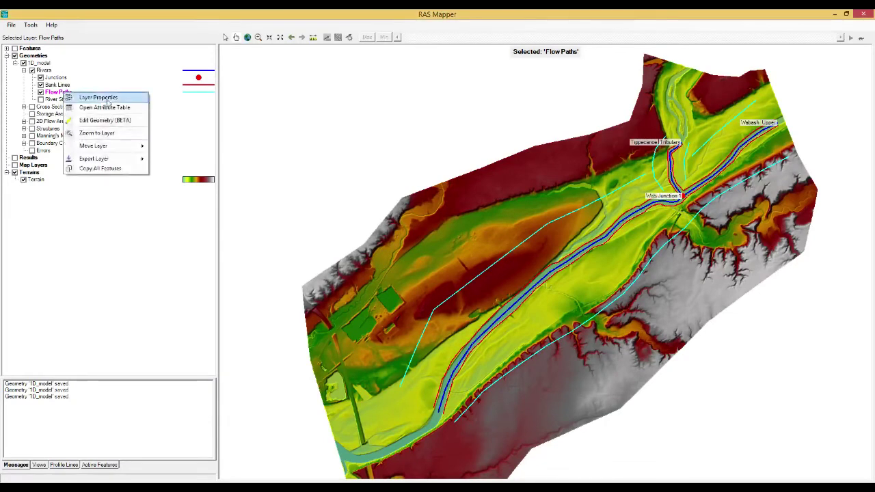
left_click(123, 108)
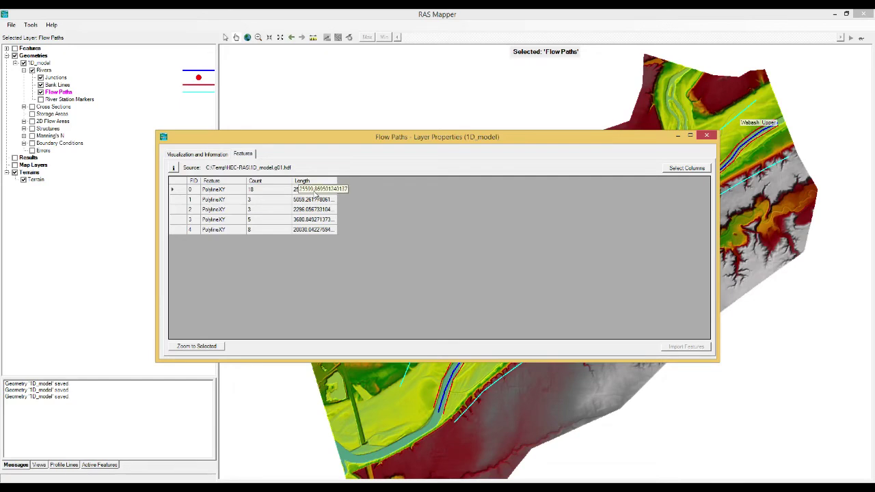
left_click(706, 135)
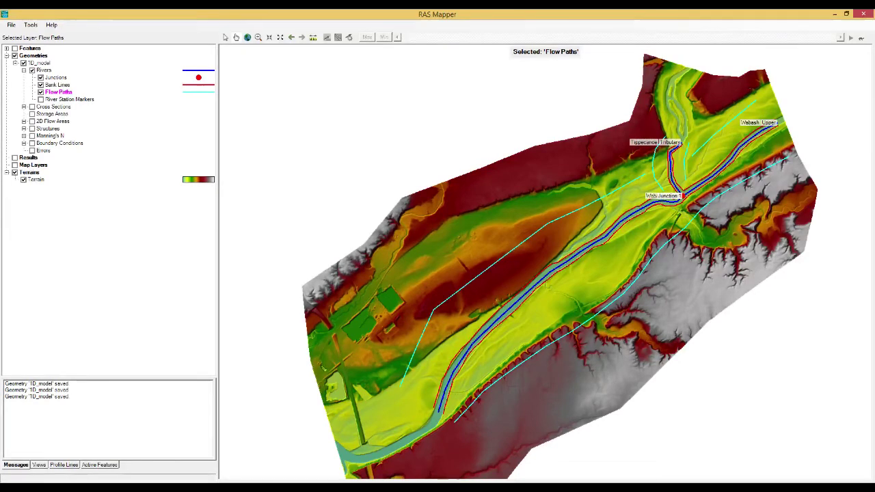
Show the Cross Sections layer and start editing it with the tool for adding new features
left_click(32, 108)
left_click(54, 107)
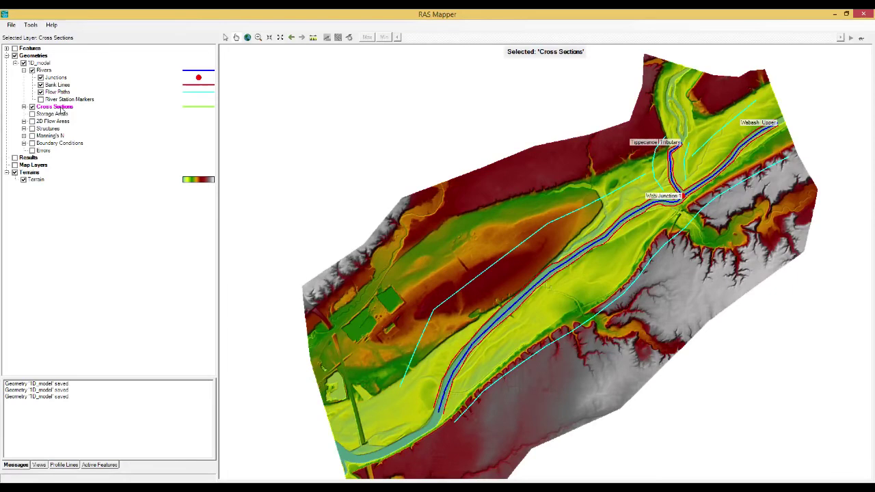
right_click(61, 111)
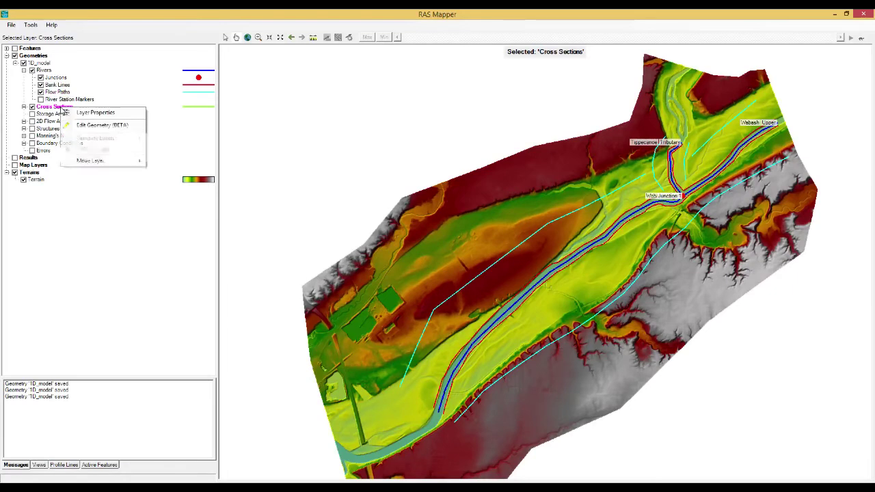
left_click(106, 130)
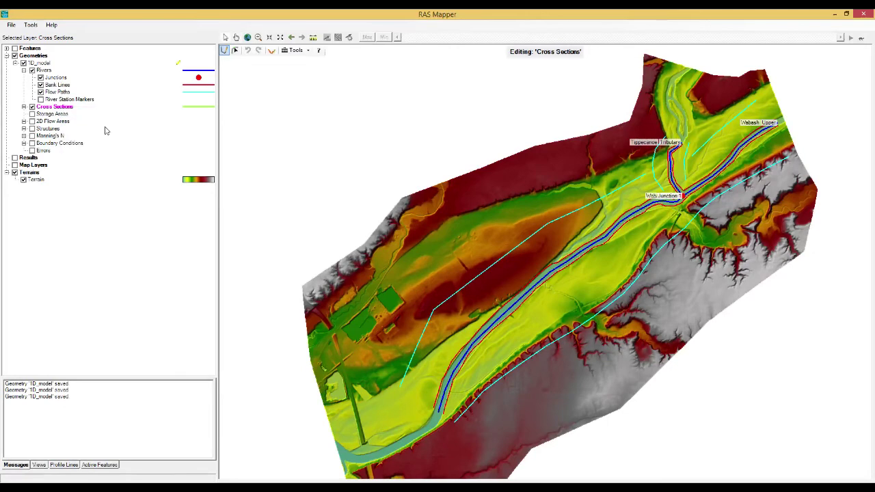
left_click(224, 52)
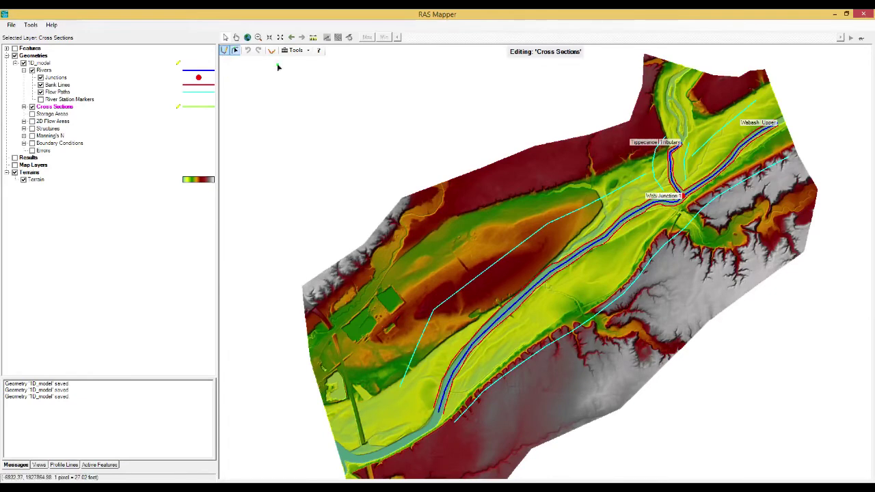
Draw five cross sections across the upper Wabash reach, from its upstream end to just above the junction, each starting on the southeast overbank
left_click(787, 166)
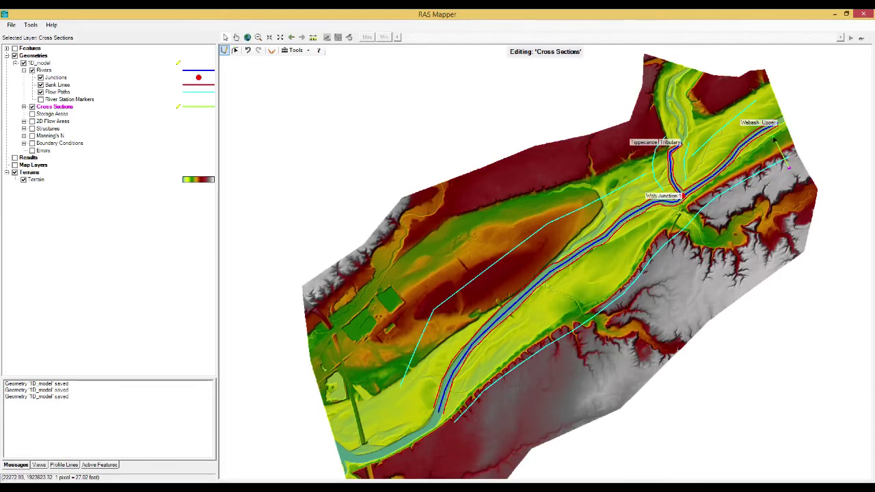
double_click(745, 96)
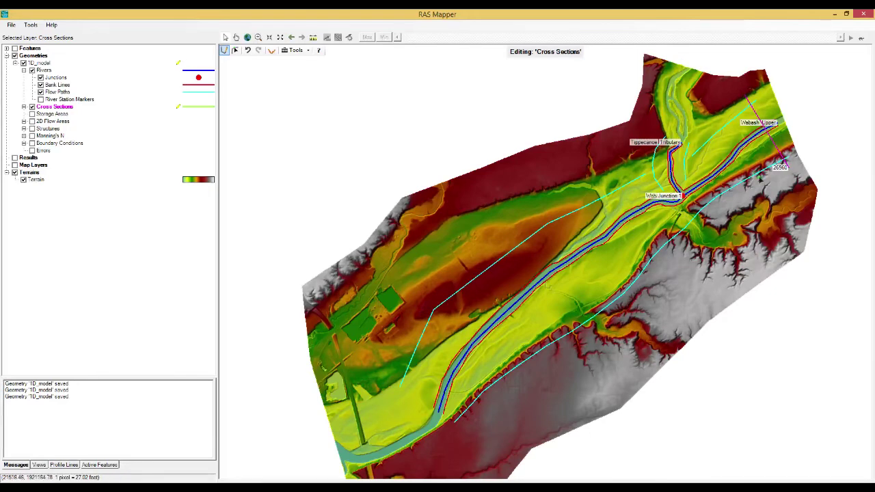
left_click(776, 180)
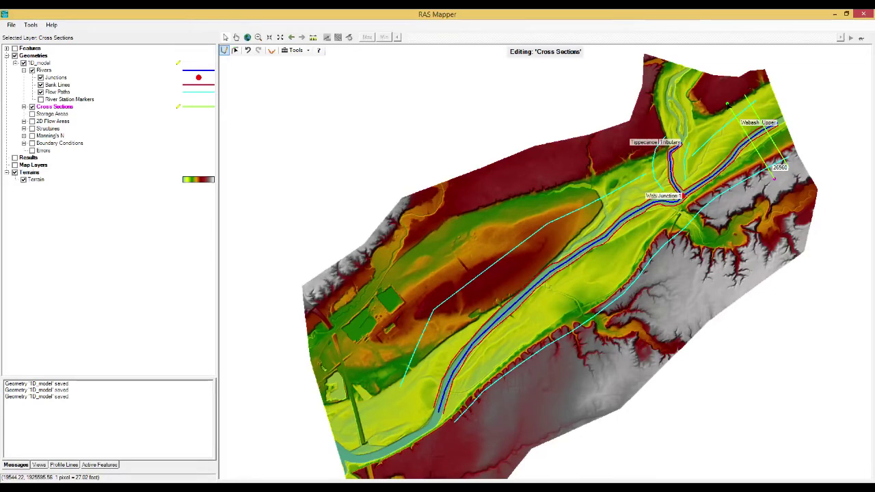
double_click(729, 104)
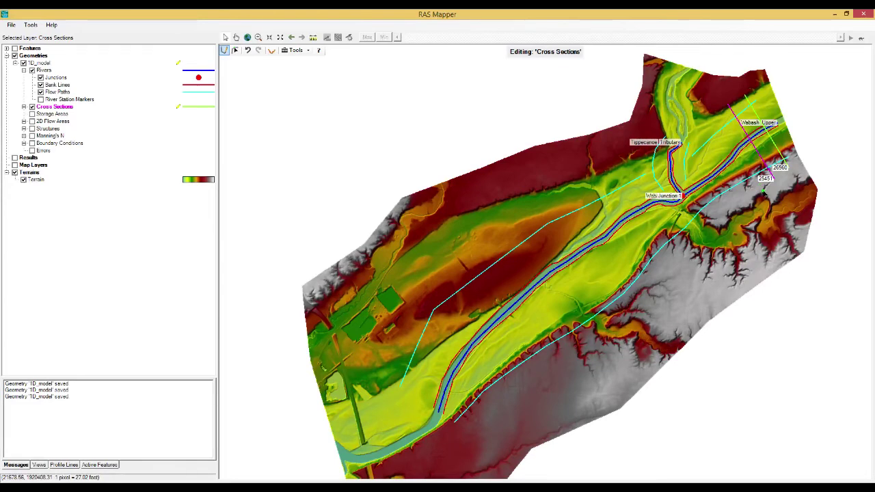
left_click(723, 134)
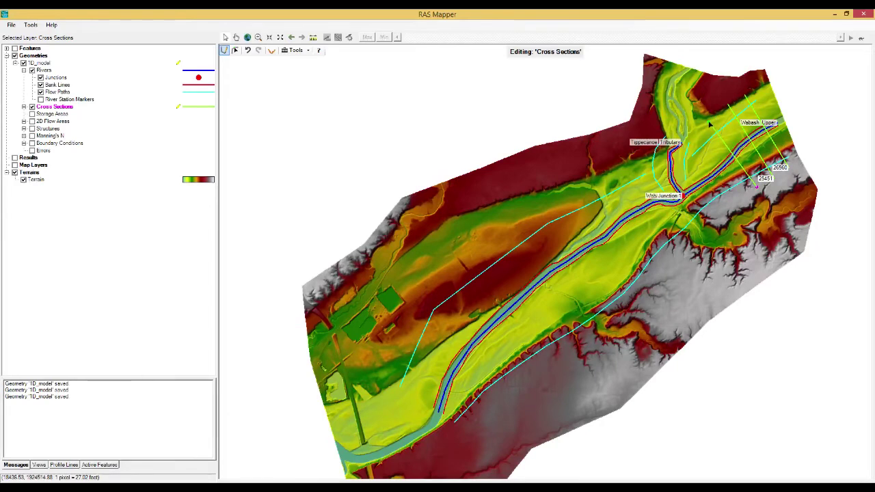
double_click(752, 183)
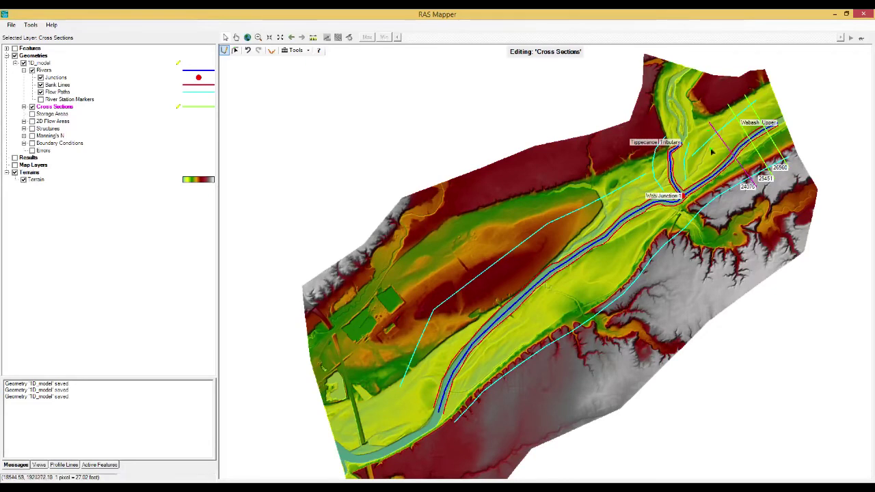
left_click(740, 196)
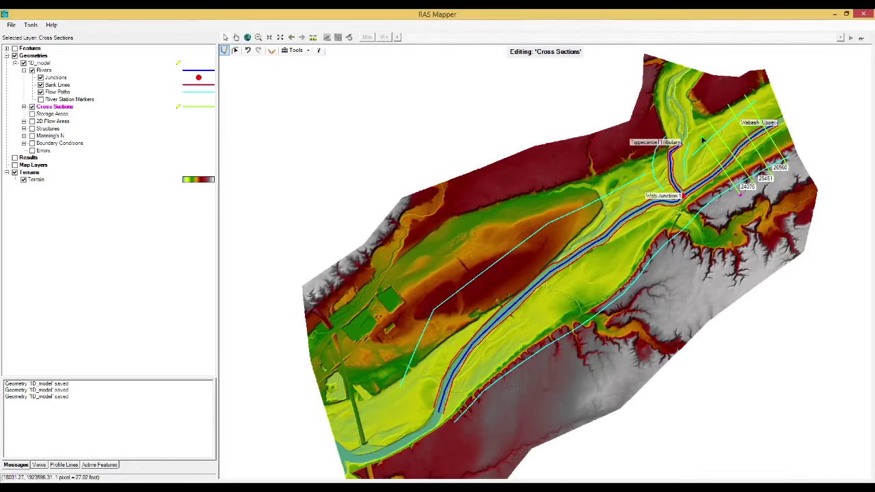
double_click(699, 137)
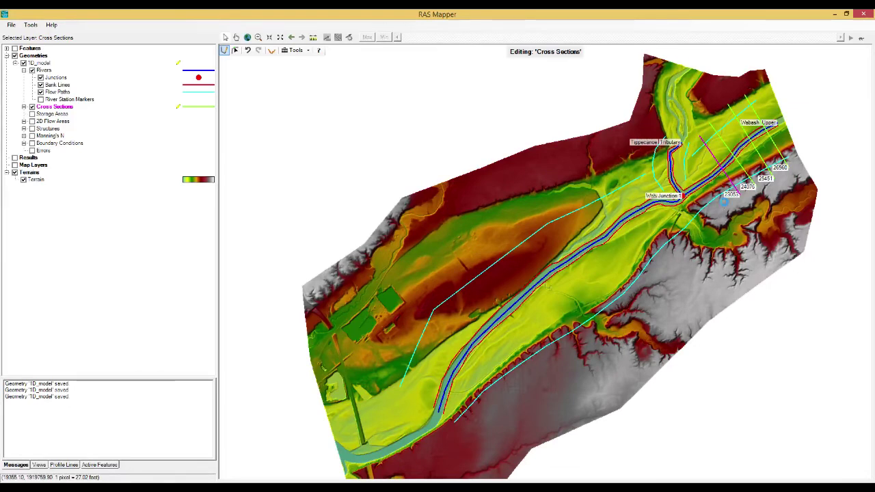
left_click(694, 150)
double_click(724, 194)
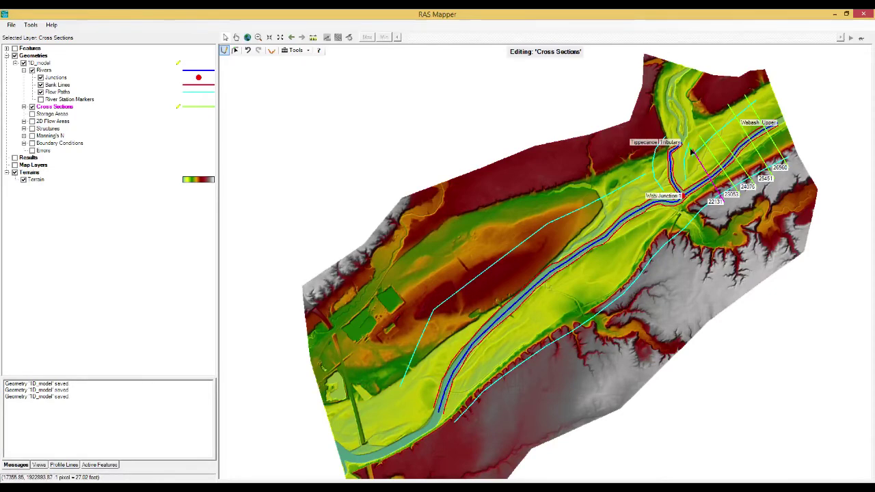
Draw five cross sections across the Tippecanoe tributary, from its upstream end toward the junction, each running from the east overbank to the west
scroll(688, 149, "up", 3)
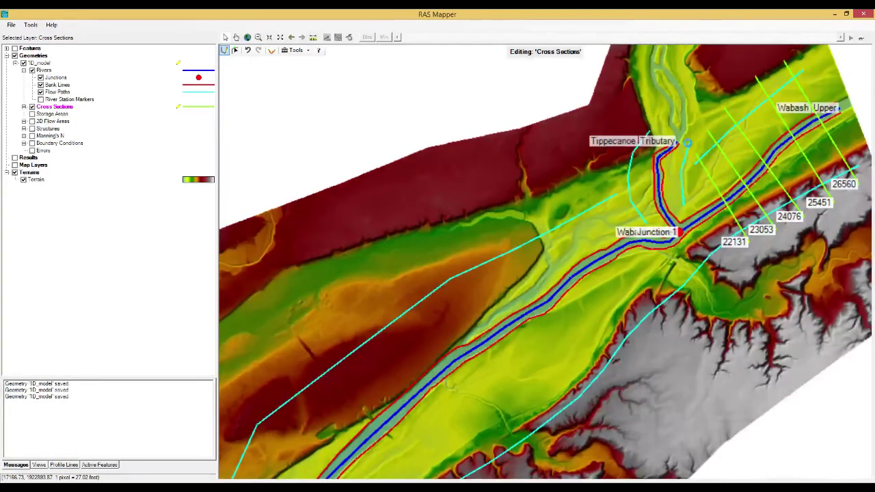
scroll(693, 159, "down", 1)
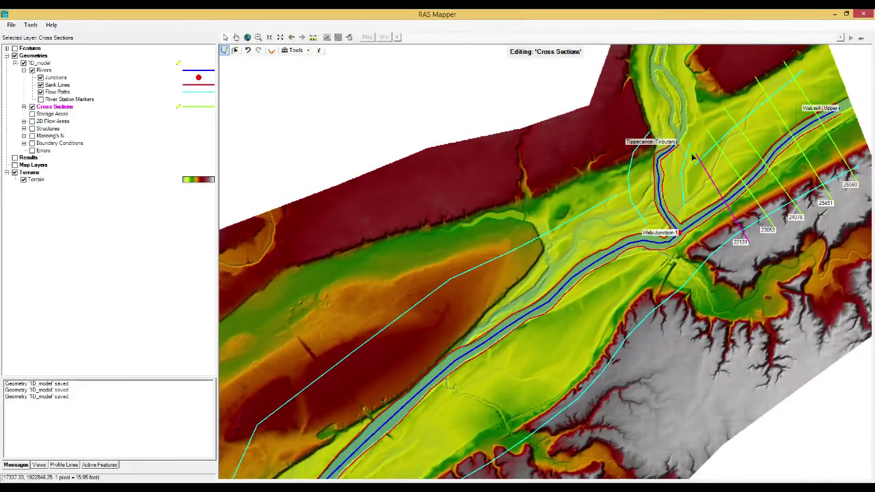
left_click(692, 156)
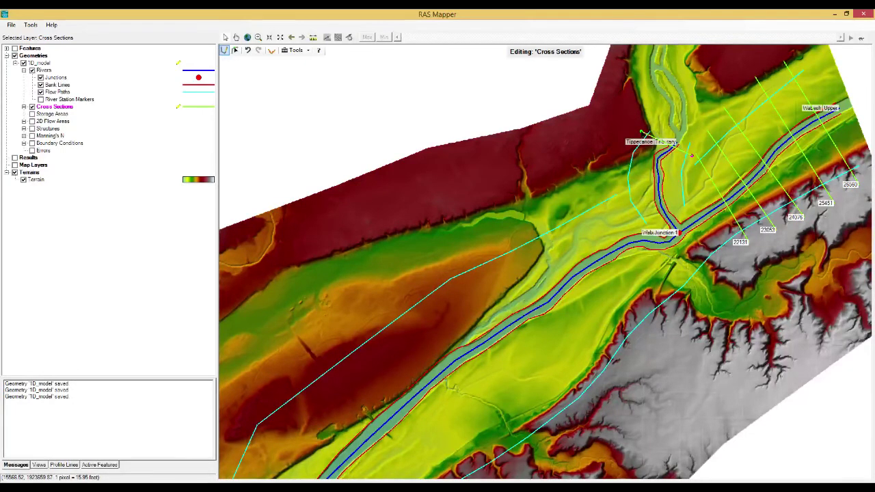
double_click(643, 132)
left_click(687, 166)
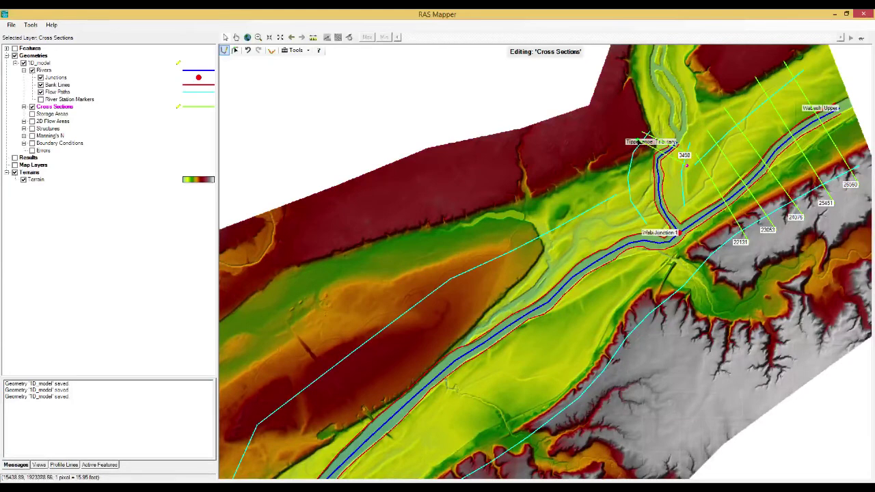
double_click(639, 138)
left_click(686, 175)
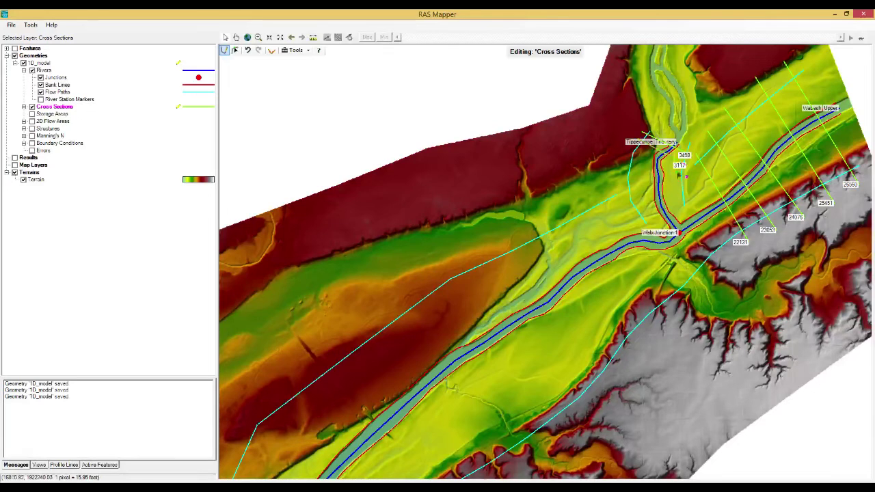
left_click(664, 166)
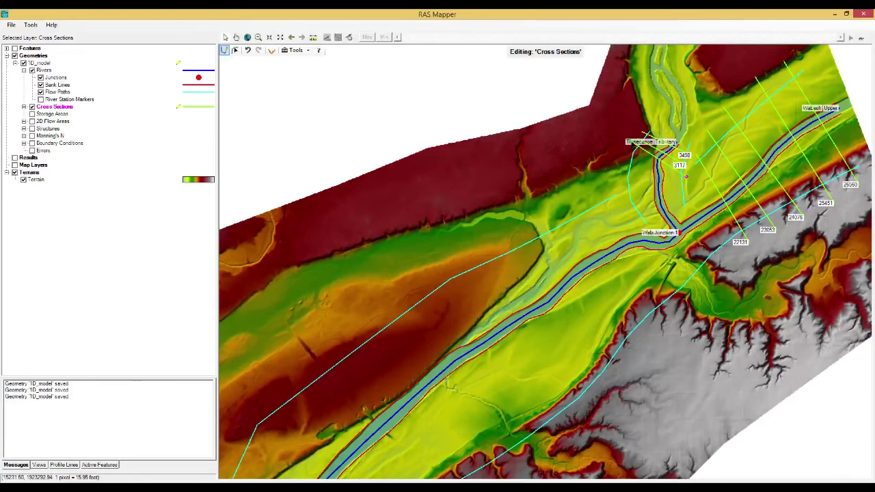
double_click(682, 178)
left_click(688, 186)
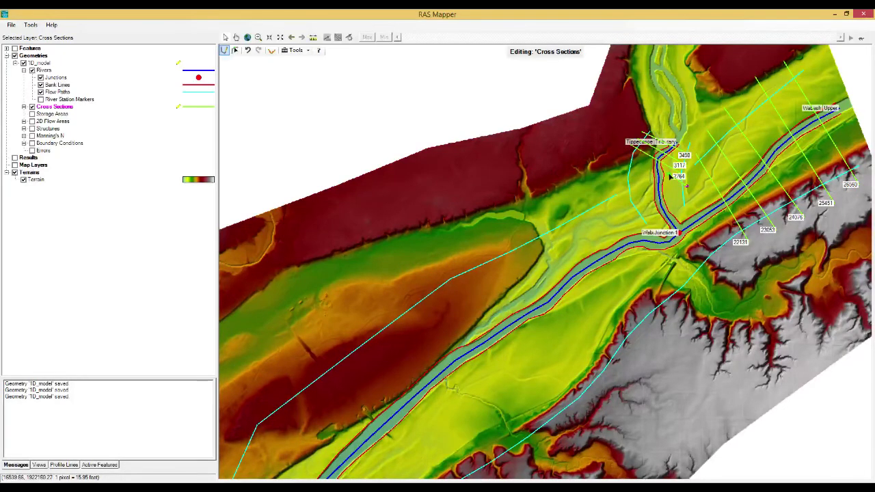
double_click(619, 177)
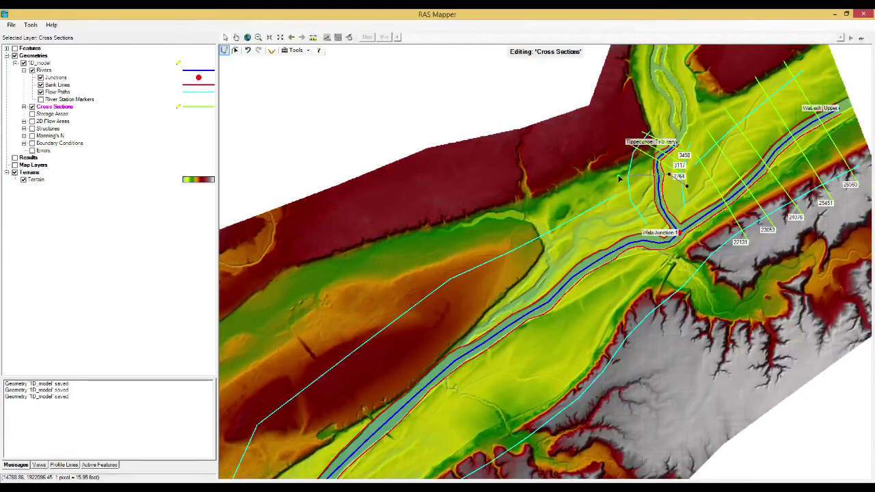
left_click(689, 193)
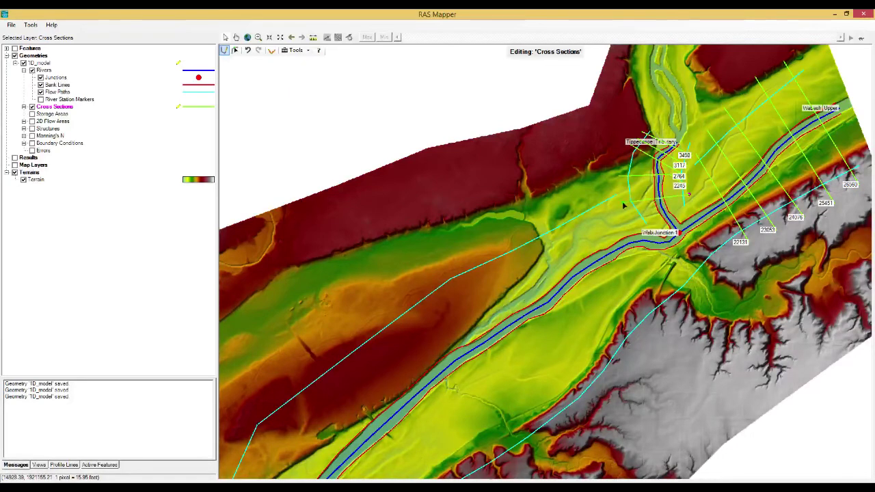
double_click(626, 205)
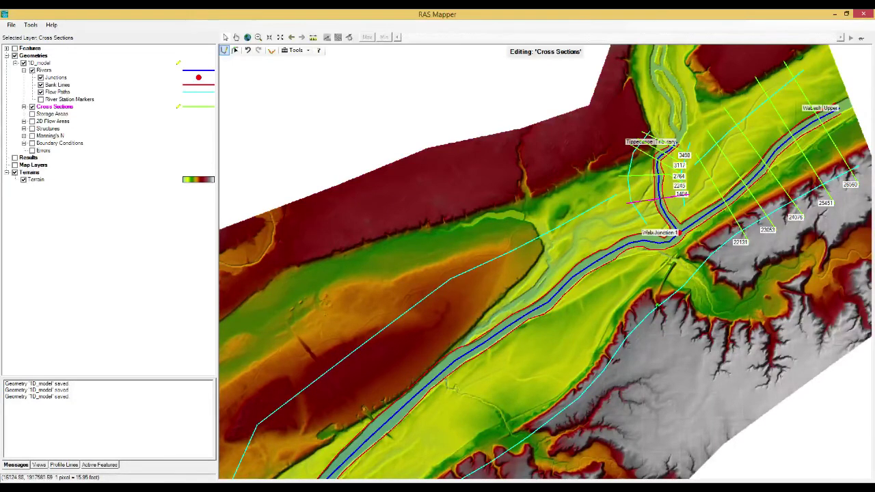
Draw four cross sections across the lower Wabash reach, working downstream from just below the junction, each from the southeast to the northwest overbank
left_click(672, 319)
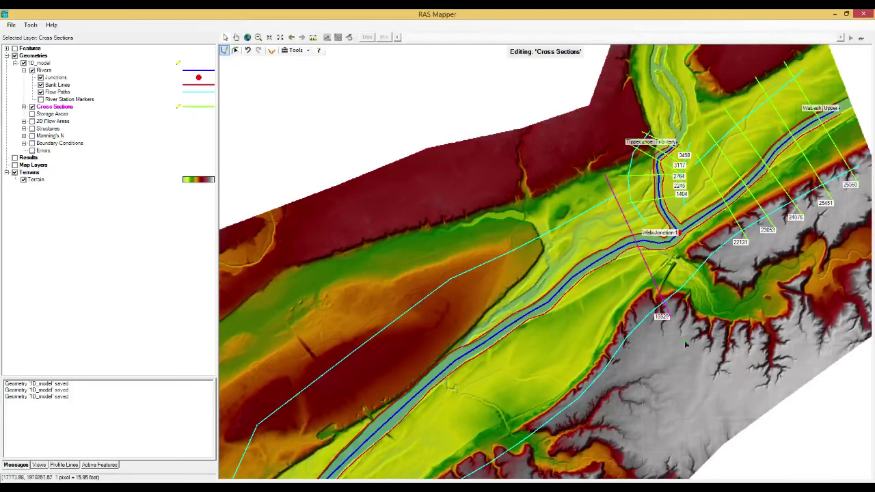
scroll(708, 346, "down", 1)
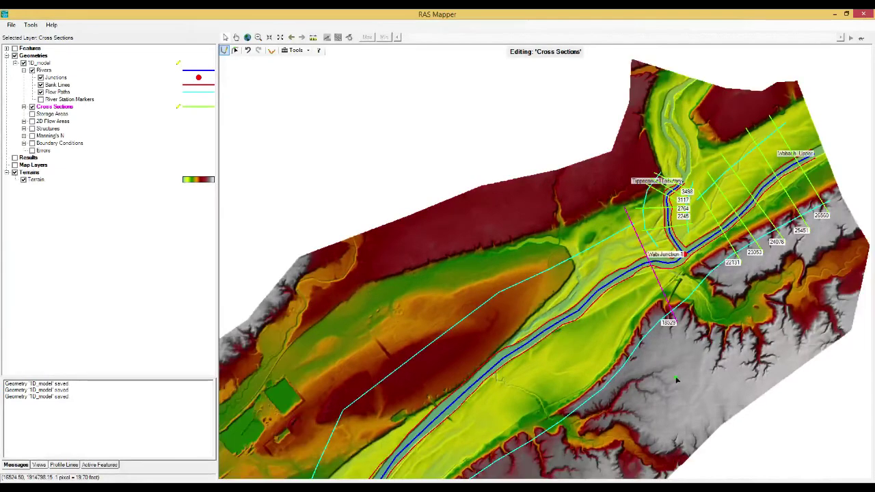
left_click(658, 336)
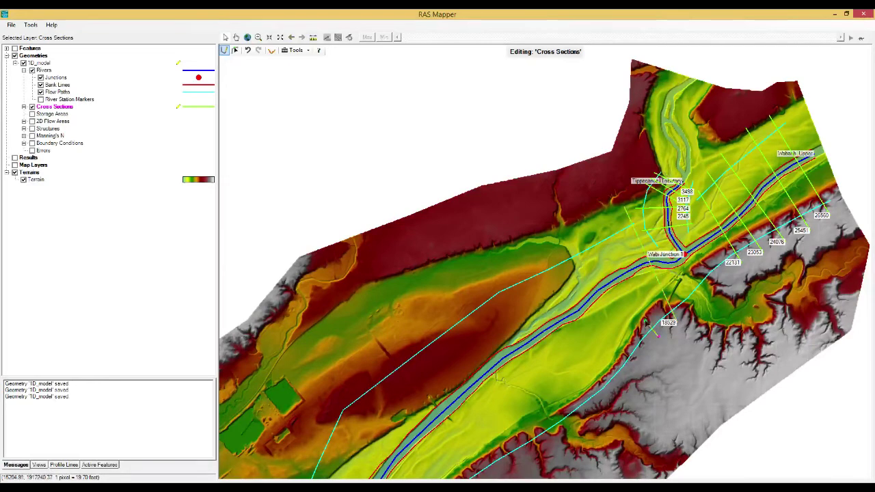
double_click(600, 220)
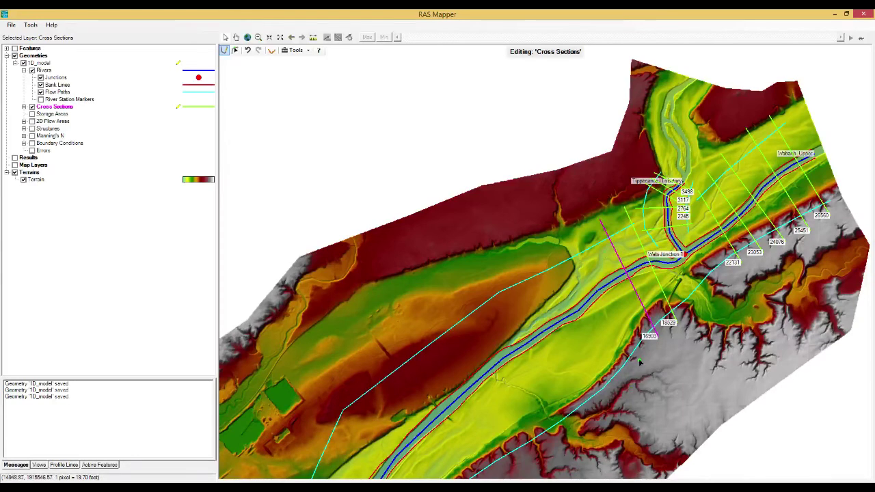
left_click(641, 361)
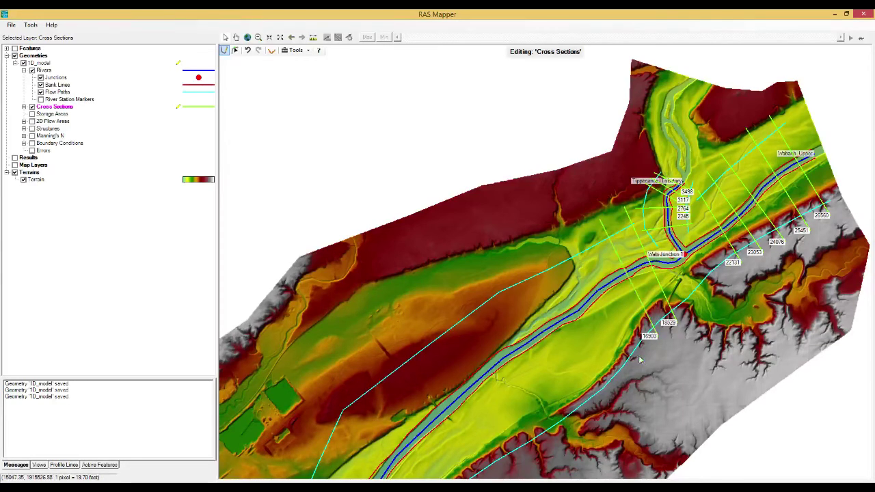
double_click(573, 238)
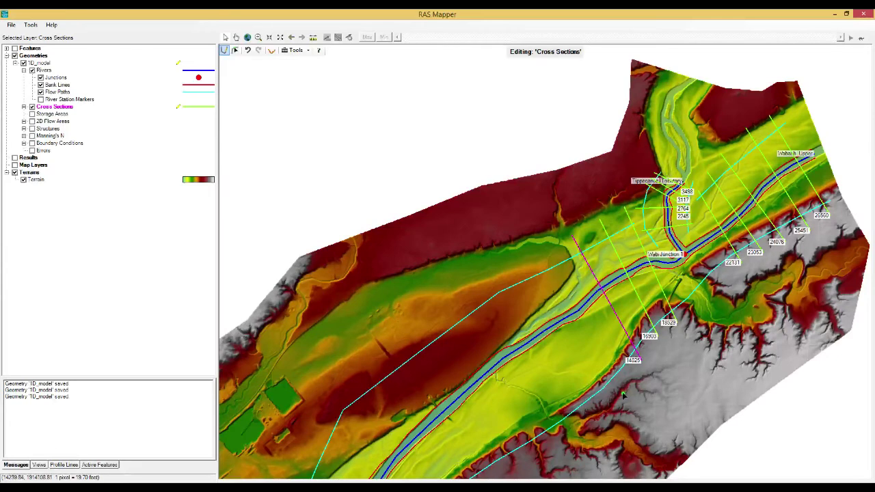
left_click(568, 317)
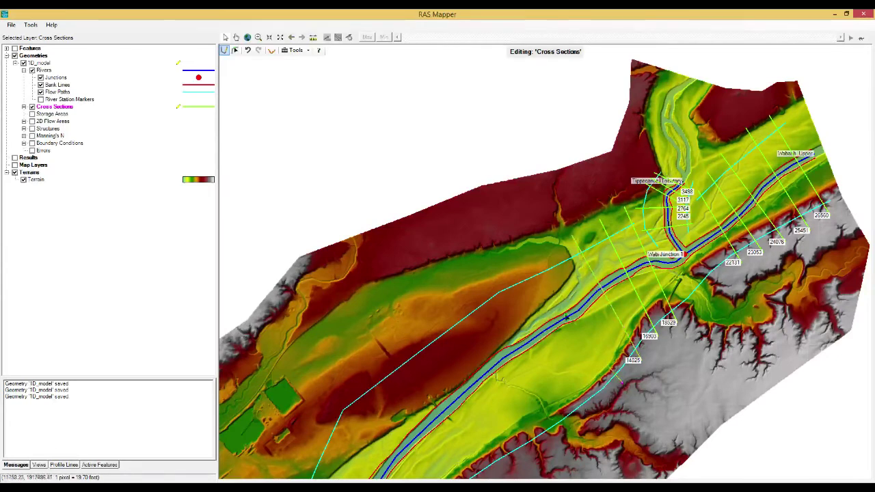
double_click(551, 253)
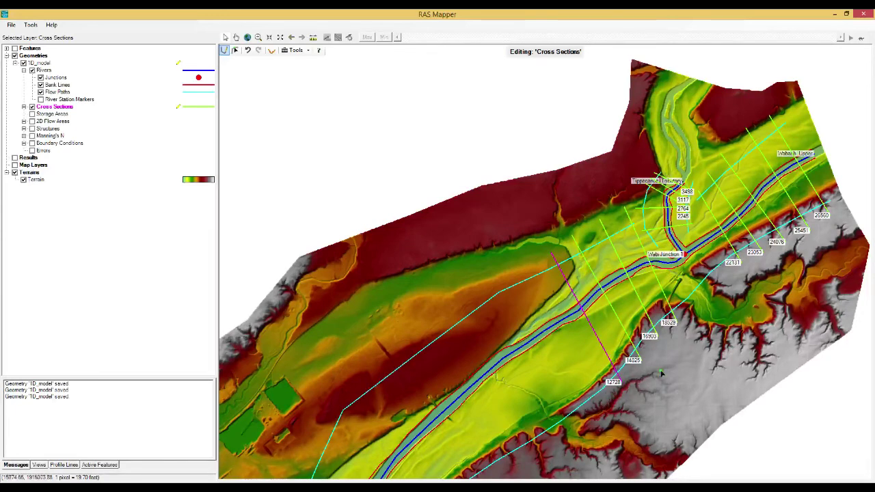
Draw three cross sections on the lower Wabash reach, spaced downstream from the one at station 12728 and spanning both overbank flow paths
double_click(606, 400)
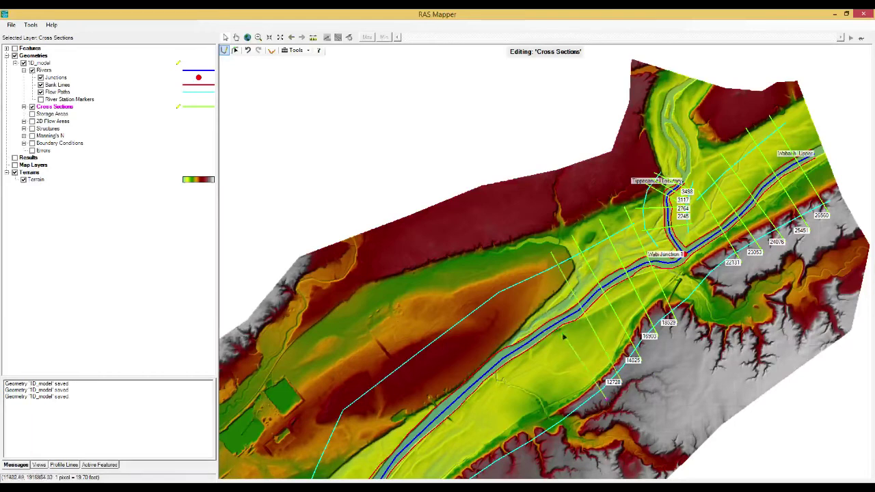
left_click(533, 269)
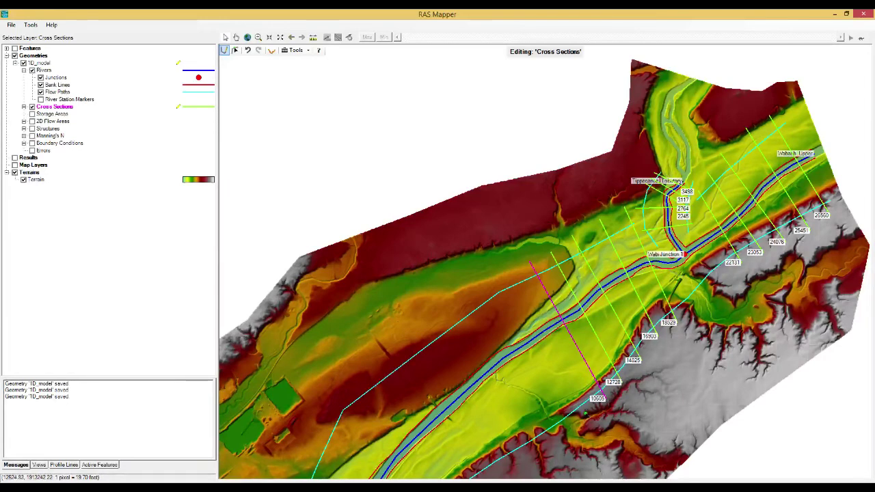
left_click(581, 406)
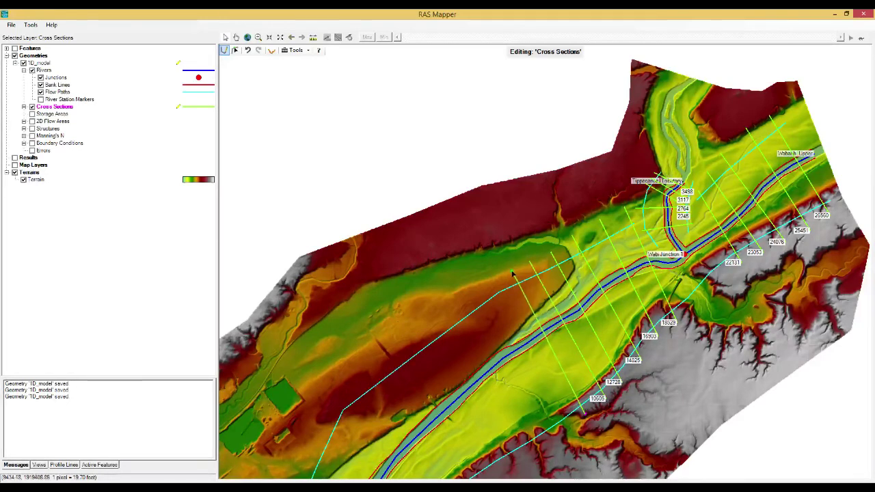
left_click(514, 275)
double_click(579, 409)
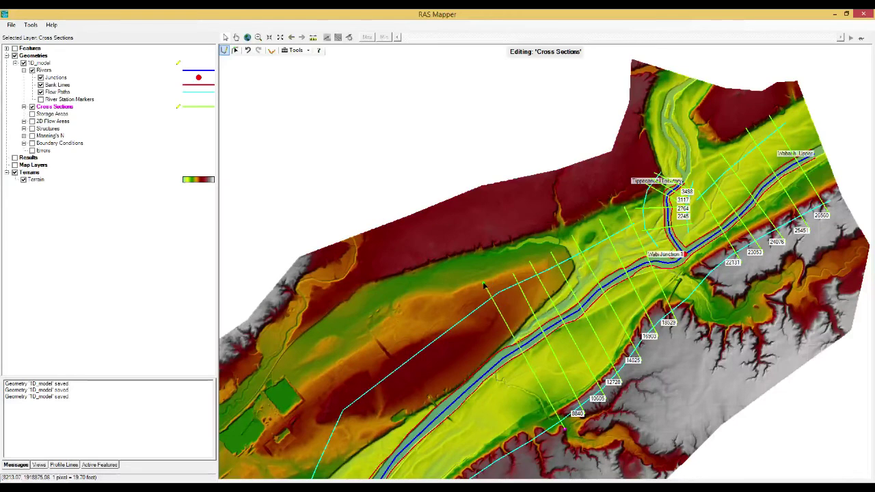
left_click(484, 286)
double_click(552, 418)
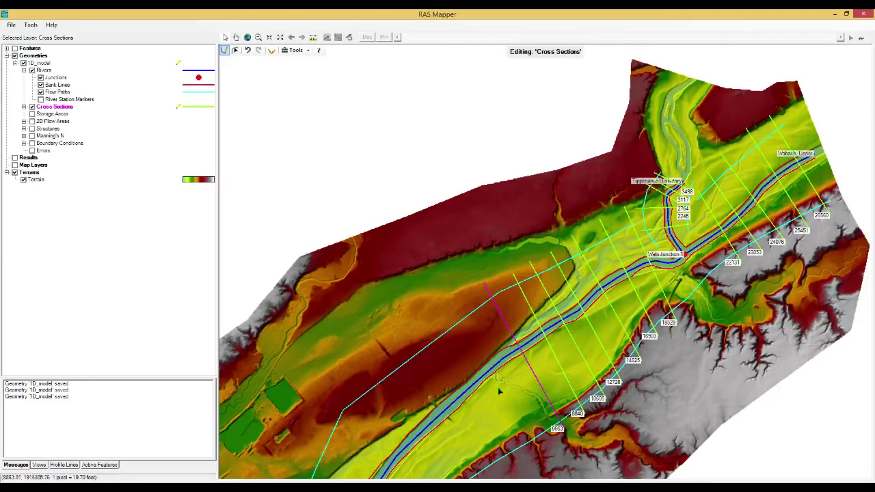
Draw three more cross sections through the middle of the lower Wabash reach, each from the southeast to the northwest overbank
left_click(546, 443)
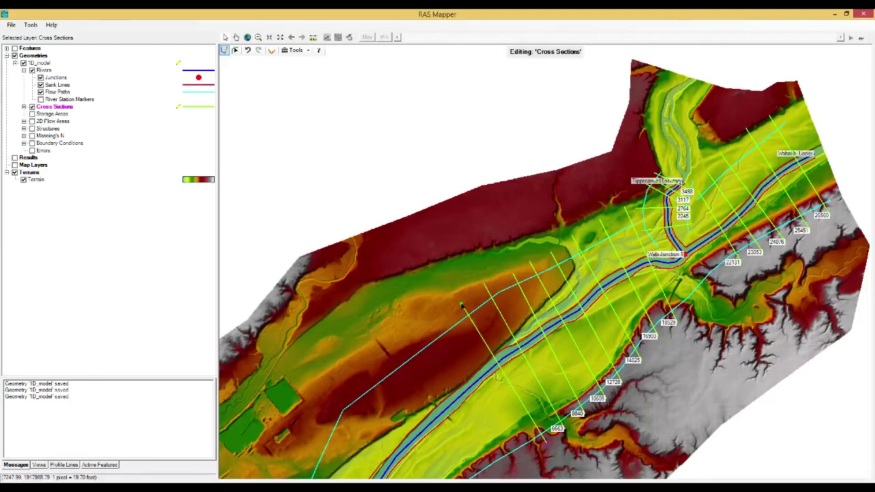
double_click(456, 303)
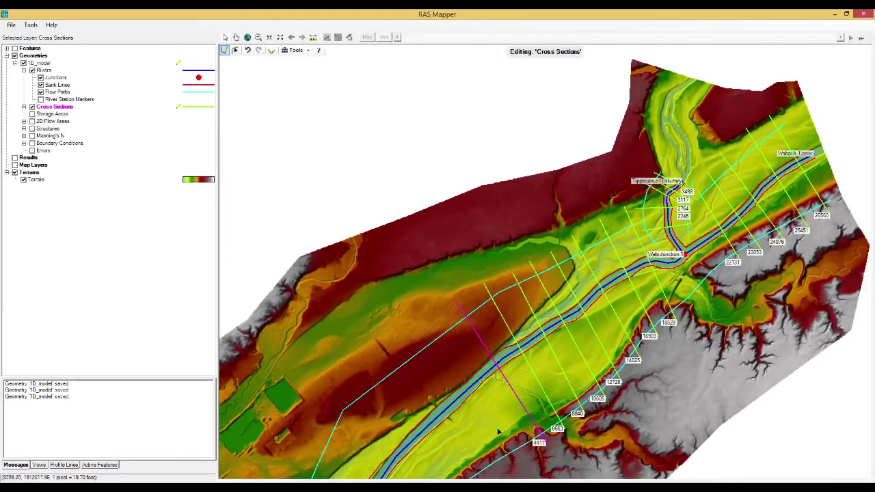
left_click(532, 456)
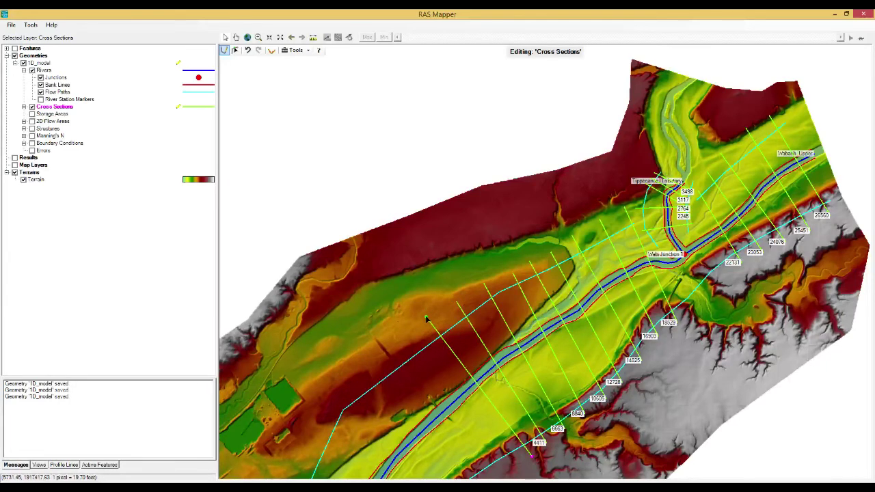
double_click(430, 319)
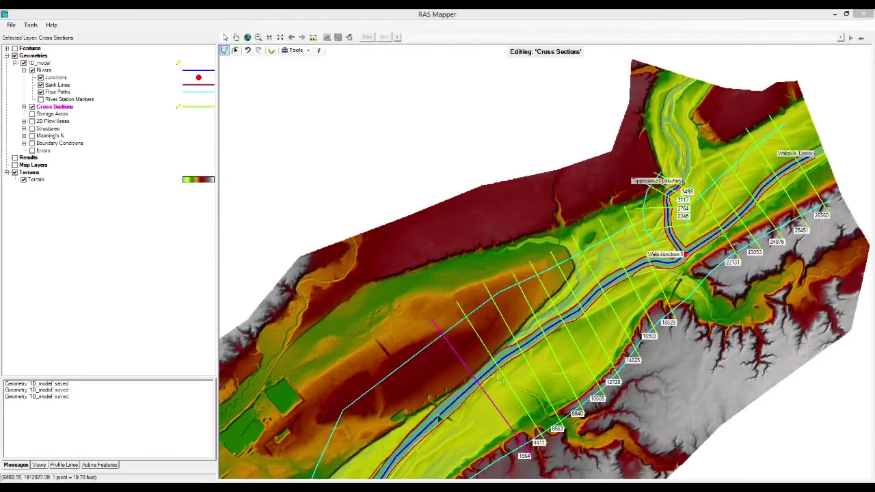
left_click(502, 469)
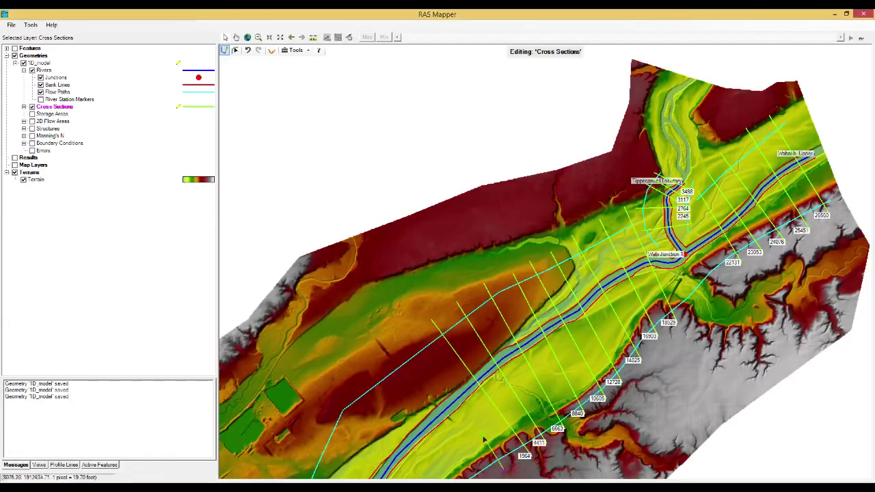
double_click(408, 340)
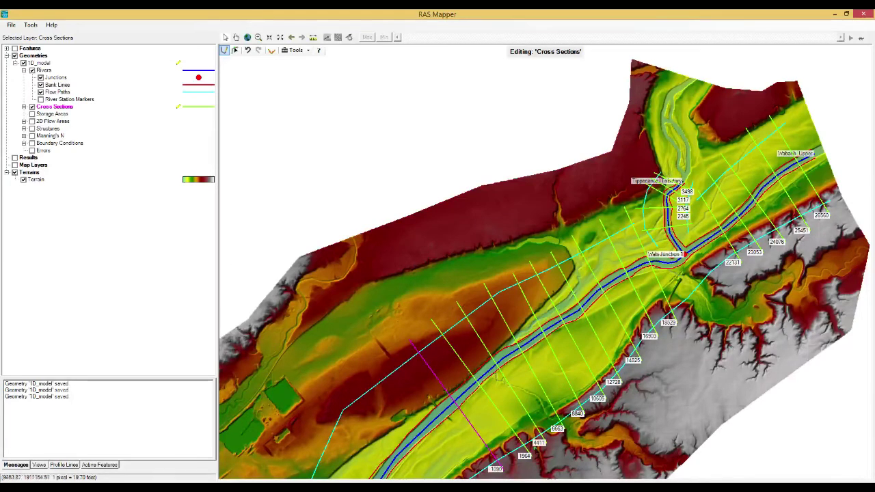
Draw five cross sections around the bend to the downstream end of the lower Wabash reach, each running from the southeast to the northwest overbank
scroll(655, 367, "down", 3)
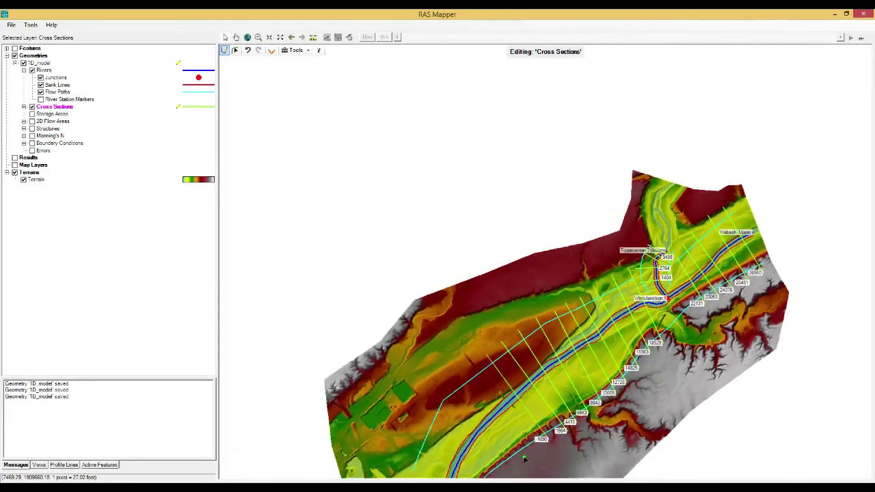
scroll(530, 466, "up", 2)
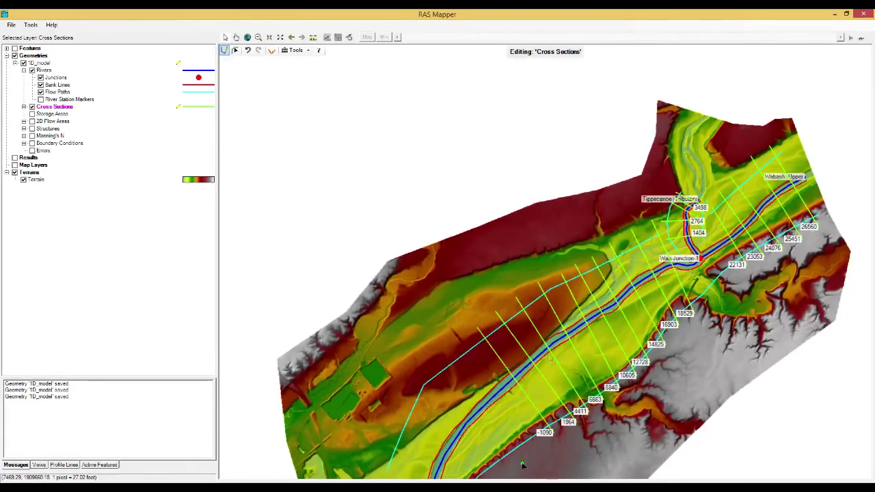
scroll(525, 457, "up", 2)
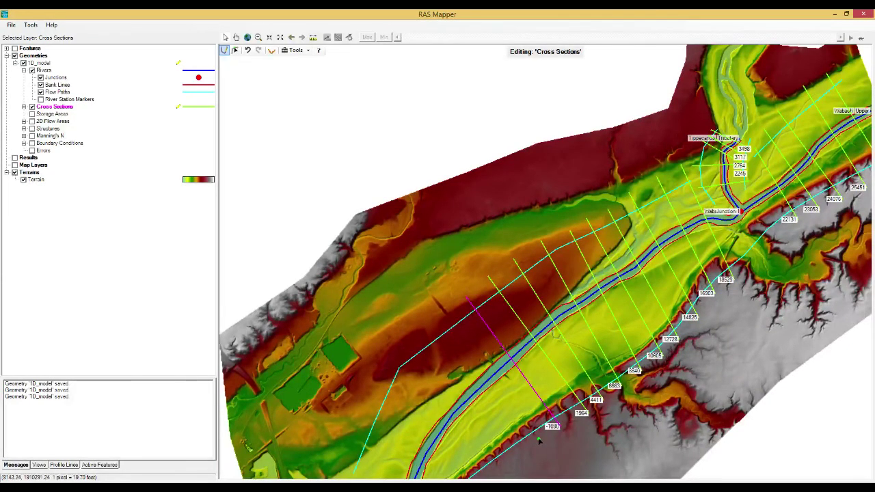
left_click(539, 441)
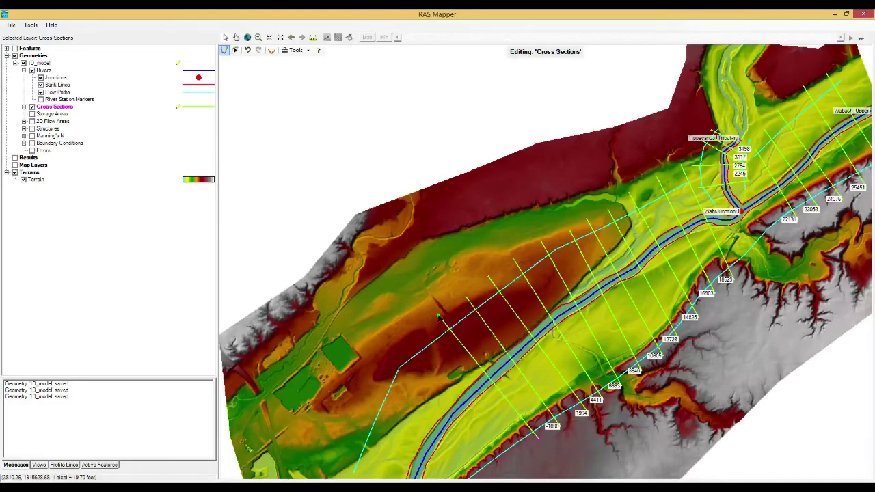
double_click(439, 317)
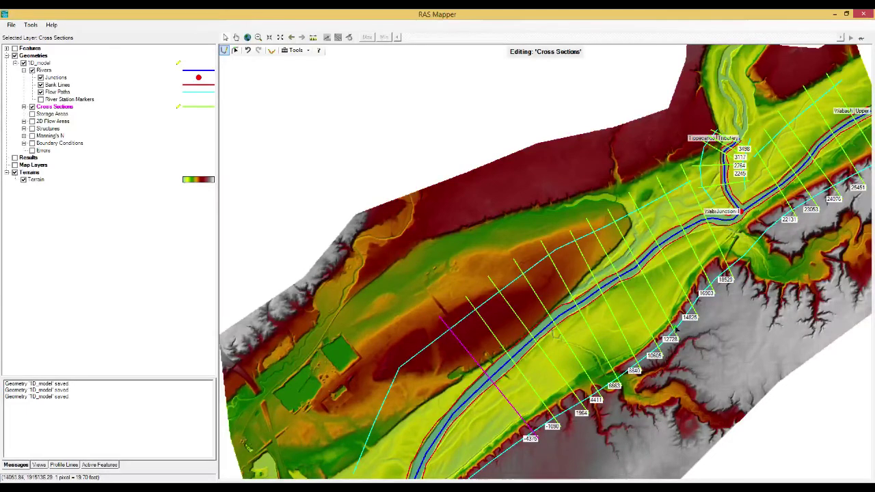
scroll(666, 335, "down", 2)
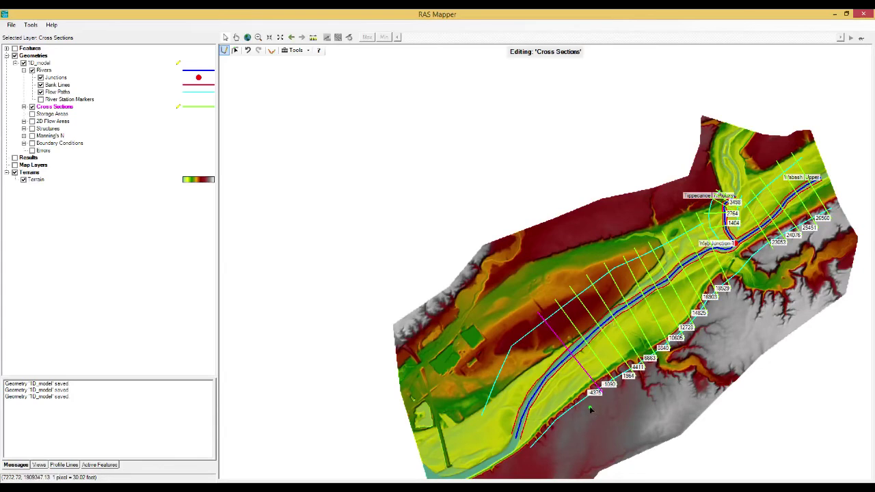
left_click(588, 407)
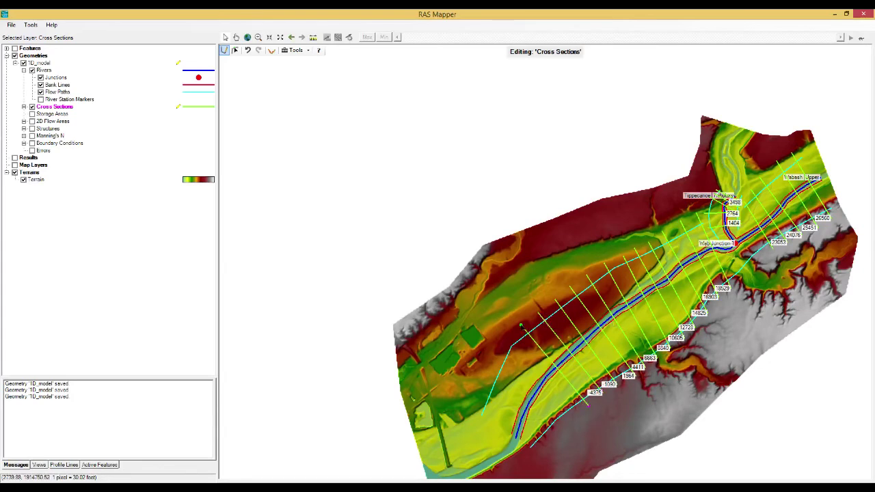
double_click(521, 326)
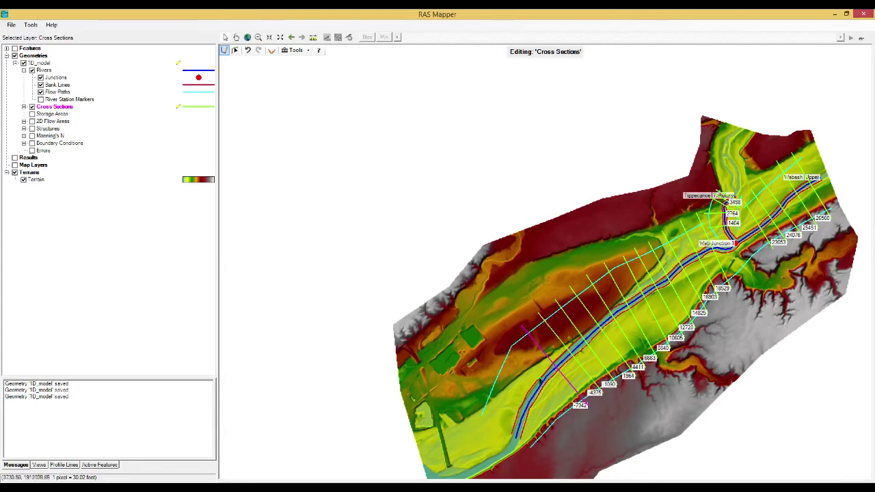
left_click(577, 419)
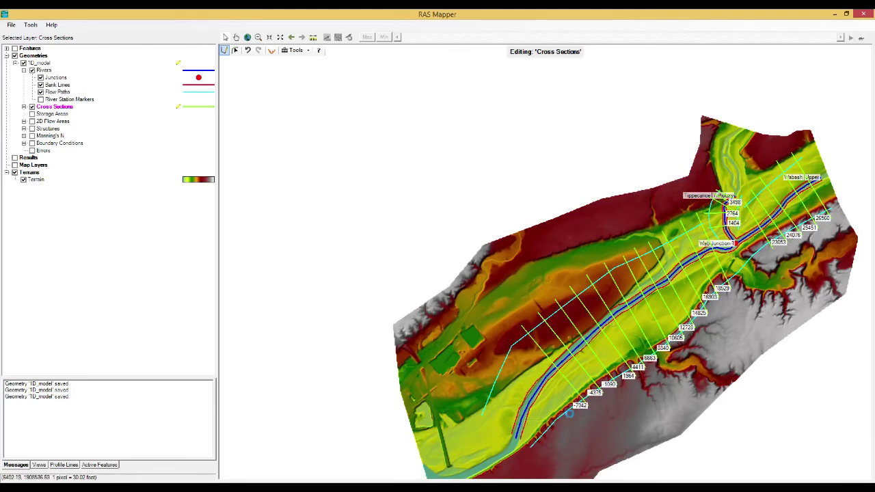
double_click(494, 354)
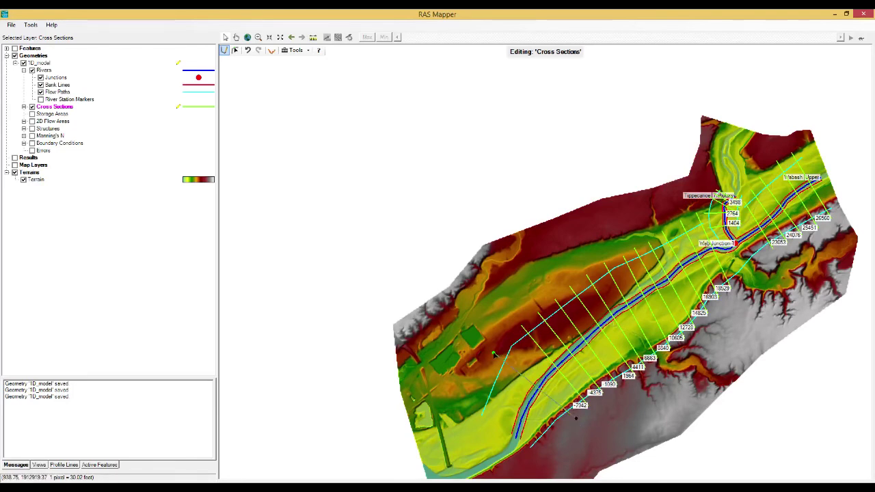
left_click(565, 434)
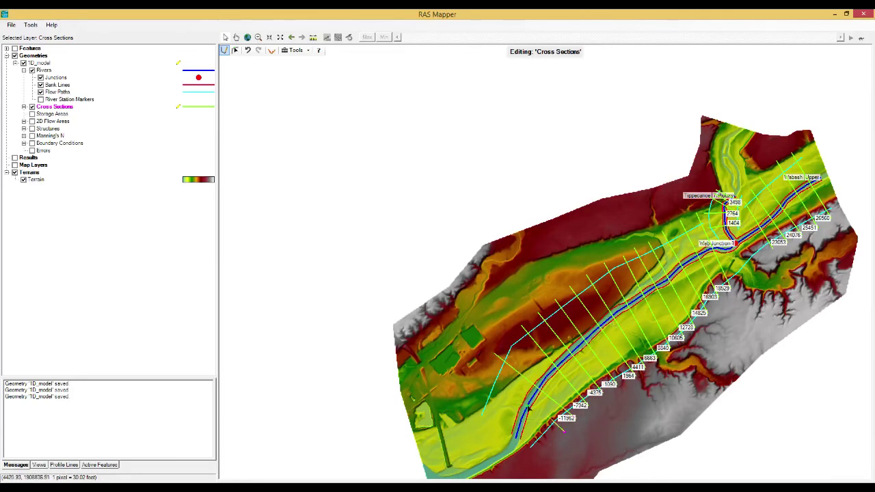
double_click(484, 384)
left_click(549, 444)
double_click(478, 406)
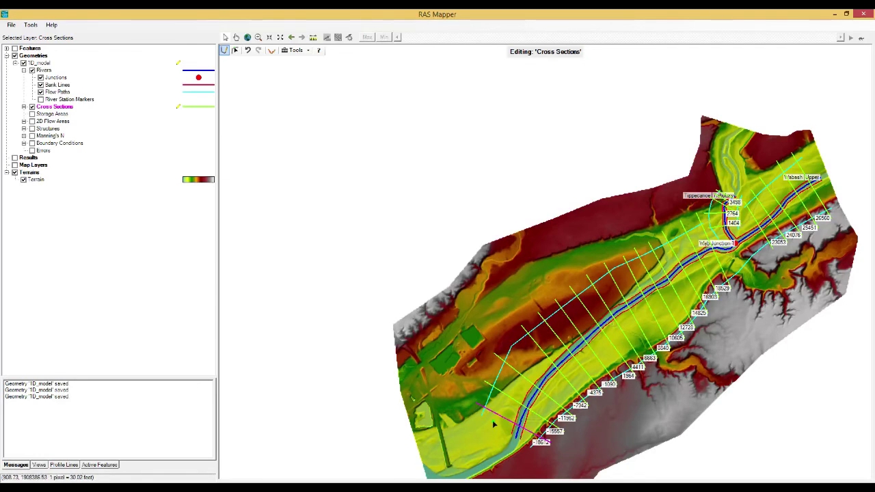
Stop editing the Cross Sections layer and save the edits to 1D_model
scroll(405, 331, "down", 1)
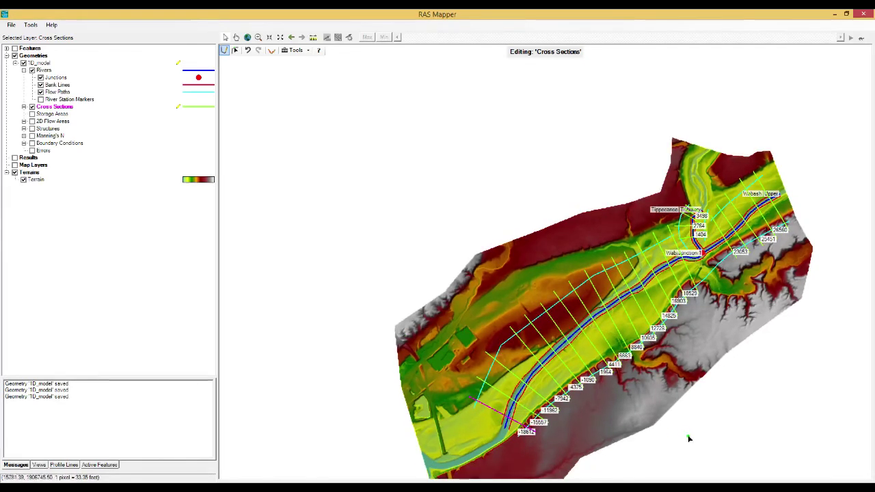
scroll(686, 435, "up", 1)
scroll(731, 376, "up", 1)
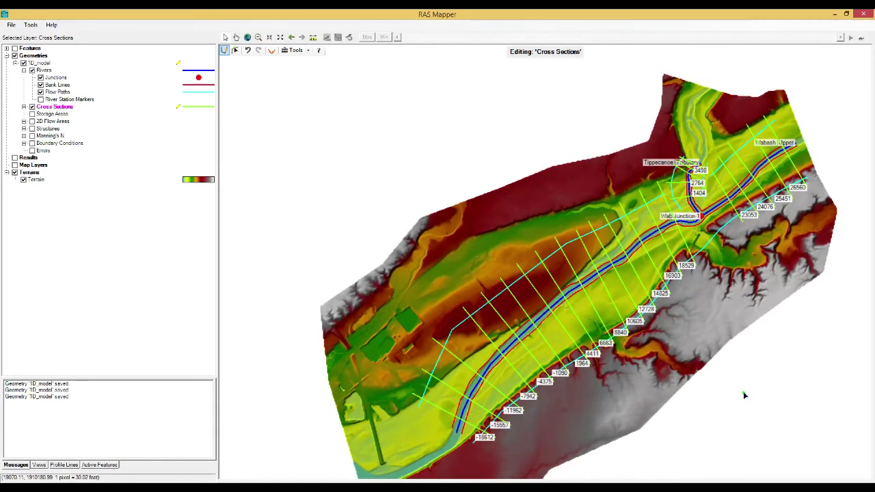
scroll(743, 395, "up", 1)
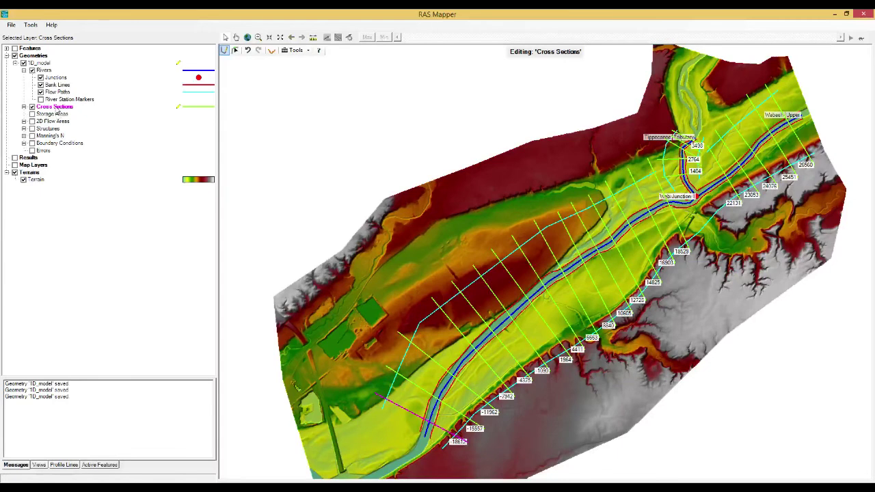
right_click(56, 106)
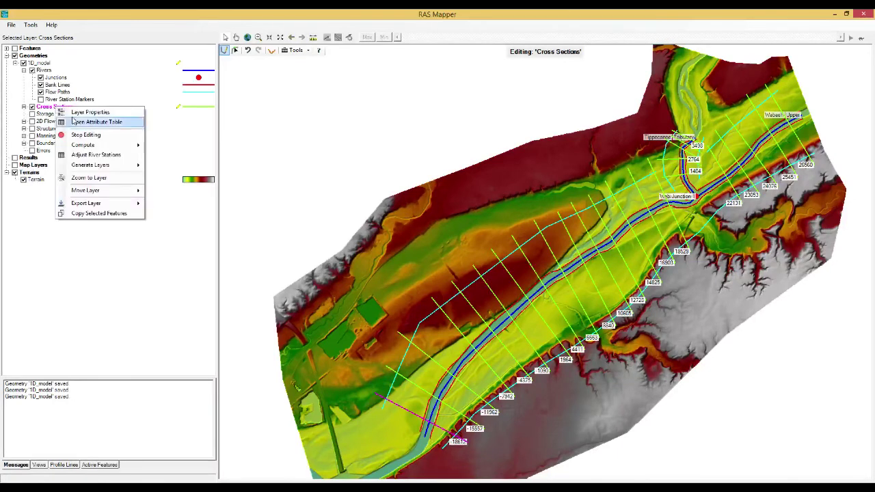
left_click(86, 134)
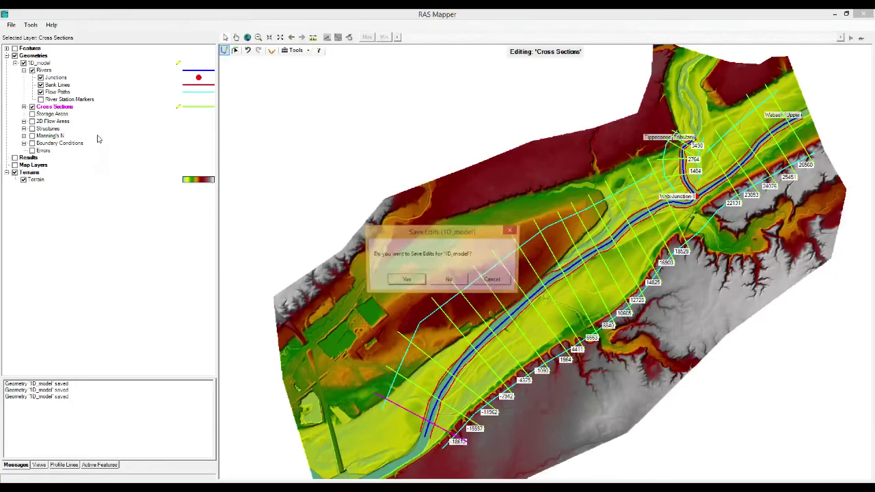
left_click(408, 281)
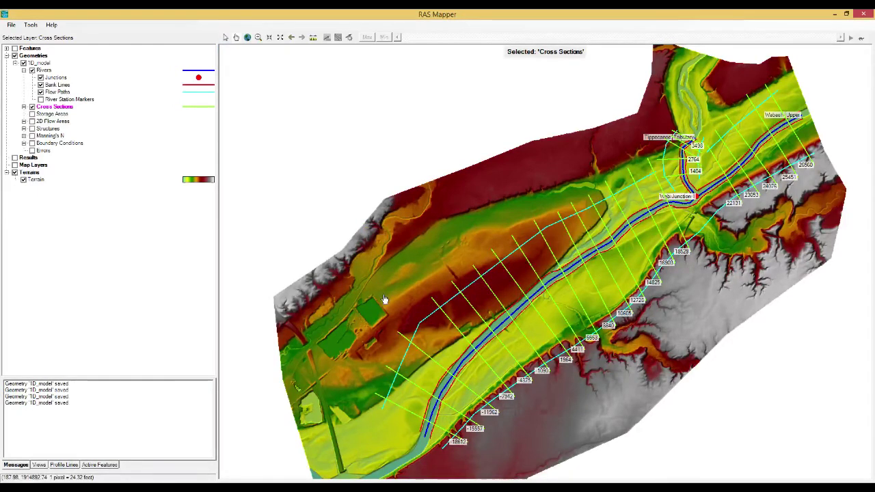
Reopen the Cross Sections layer for editing and compute all XS attributes: river stations, bank stations, reach lengths and elevation profiles from terrain
right_click(65, 107)
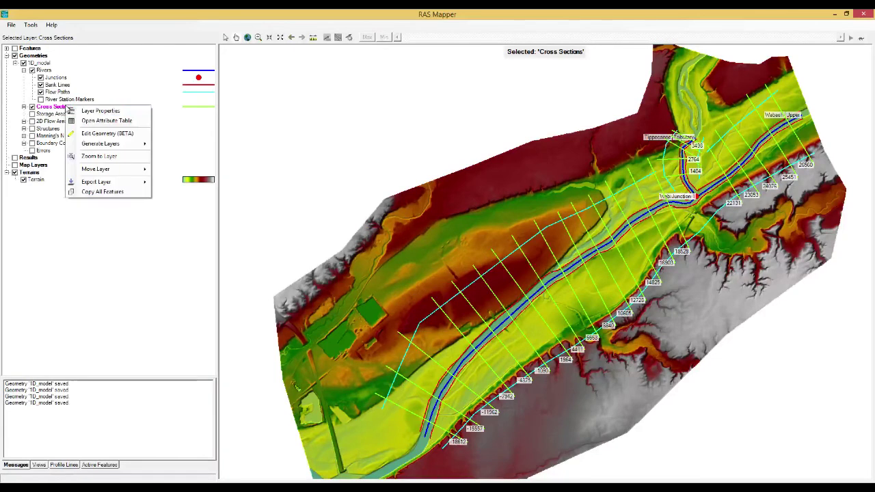
left_click(102, 134)
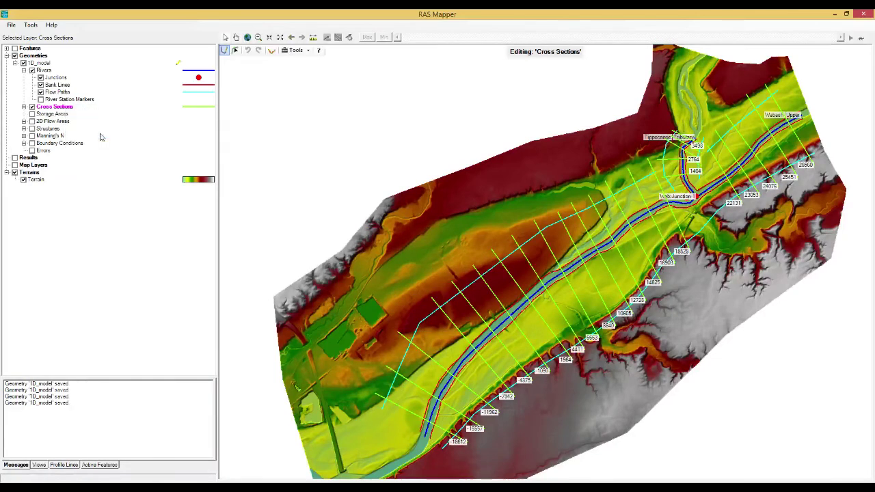
right_click(70, 108)
mouse_move(136, 150)
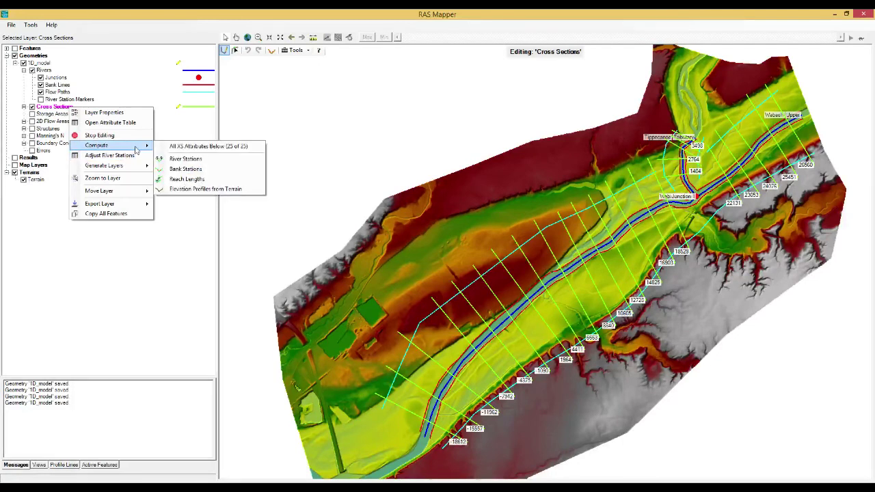
left_click(177, 147)
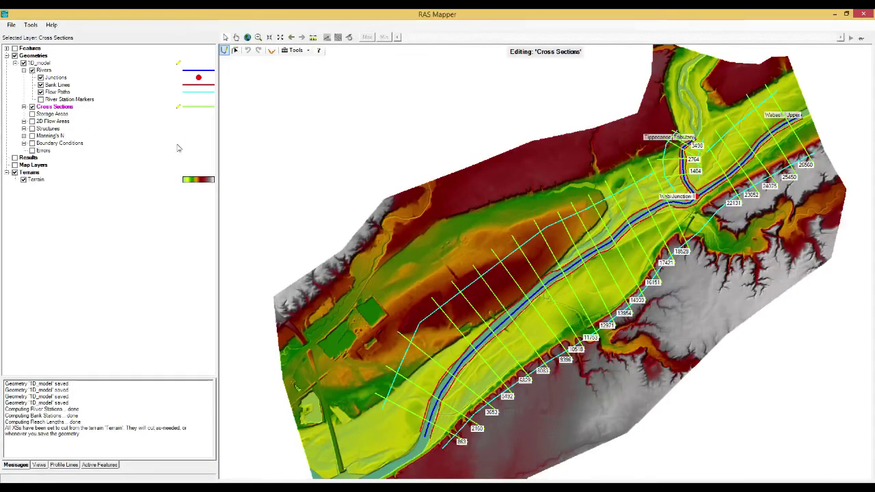
Stop editing the Cross Sections layer and save the computed cross-section attributes to 1D_model
right_click(64, 112)
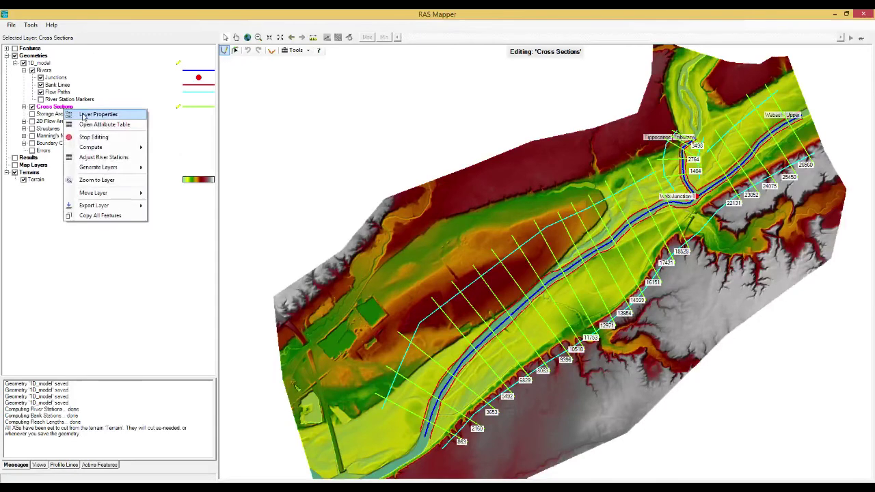
left_click(97, 137)
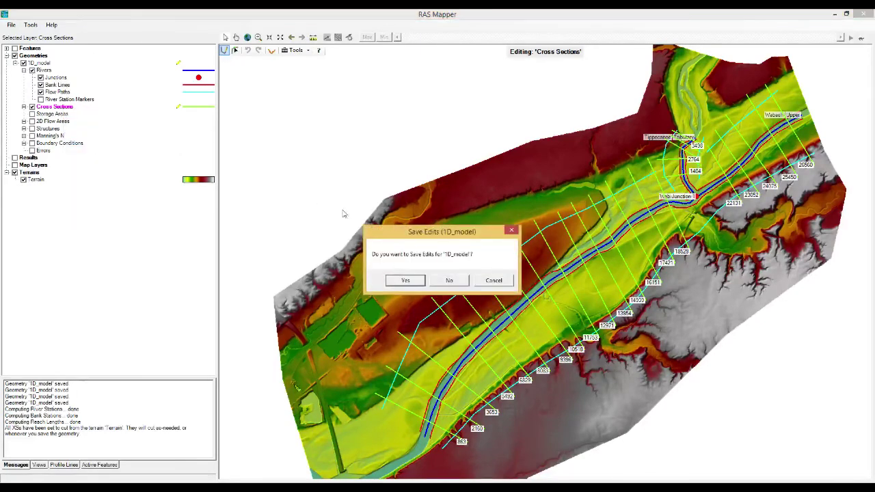
left_click(406, 281)
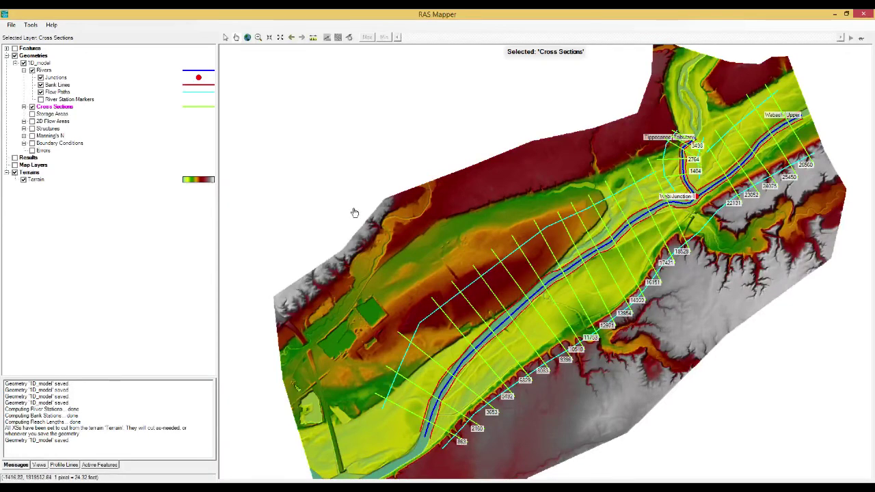
Open the Cross Sections attribute table, narrow its window and move it so that the cross sections on the map stay in view
right_click(70, 108)
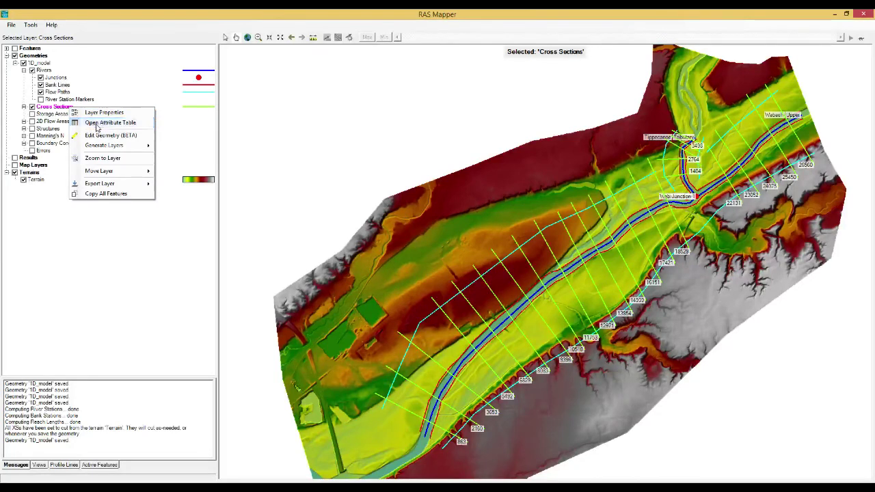
left_click(97, 124)
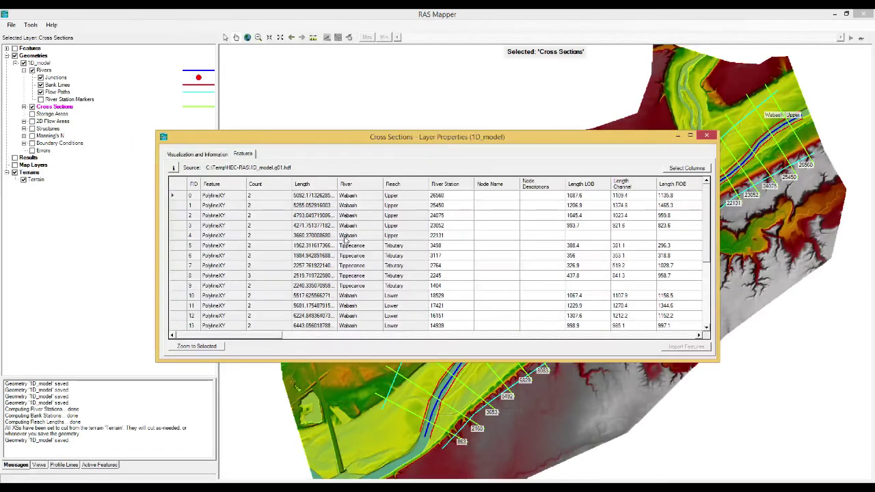
left_click_drag(707, 251, 701, 206)
left_click_drag(716, 282, 536, 266)
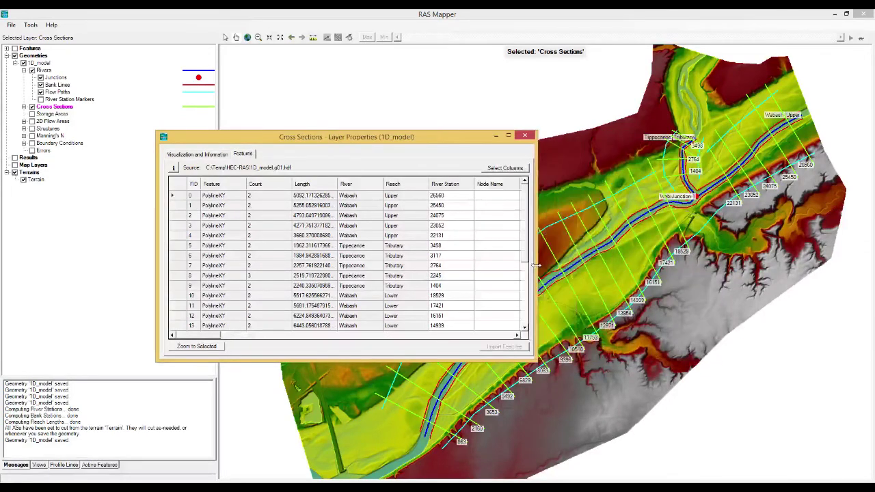
left_click_drag(435, 136, 440, 88)
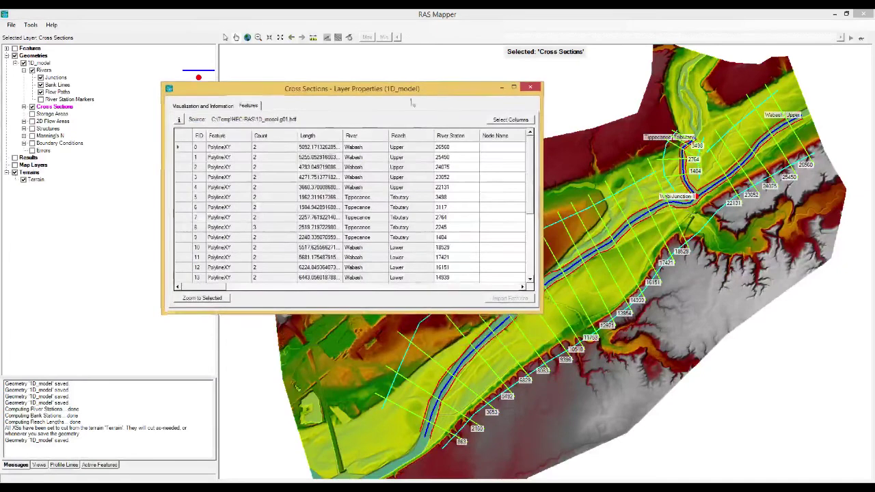
Step through the cross-section records from the first to the last, matching each to its line on the map, and return to the first
left_click(316, 149)
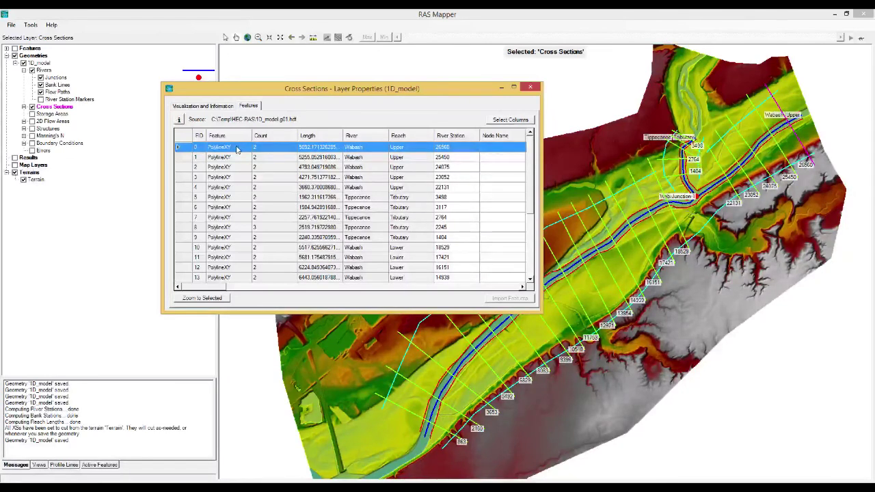
key("Down")
key("Down")
key("Down")
key("Down")
key("Down")
key("Down")
key("Down")
key("Down")
key("Down")
key("Down")
key("Down")
key("Down")
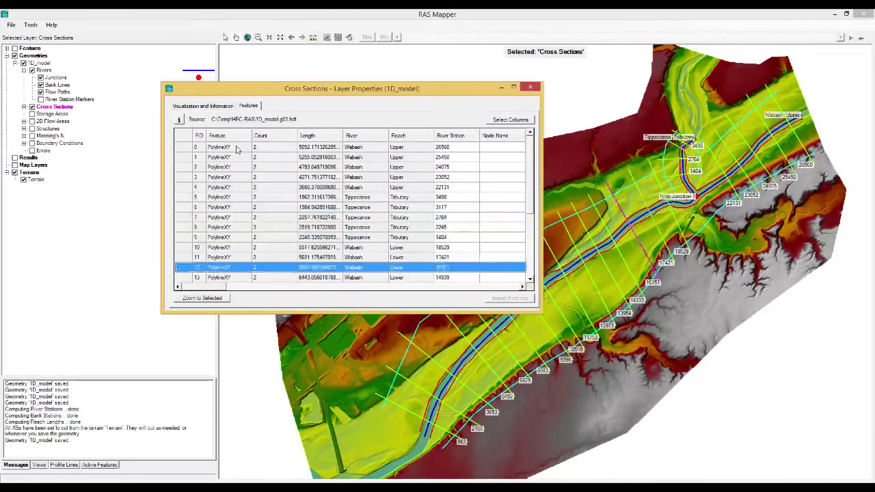
key("Down")
key("Down")
key("Down")
key("Down")
key("Down")
key("Down")
key("Down")
key("Down")
key("Down")
key("Down")
key("Down")
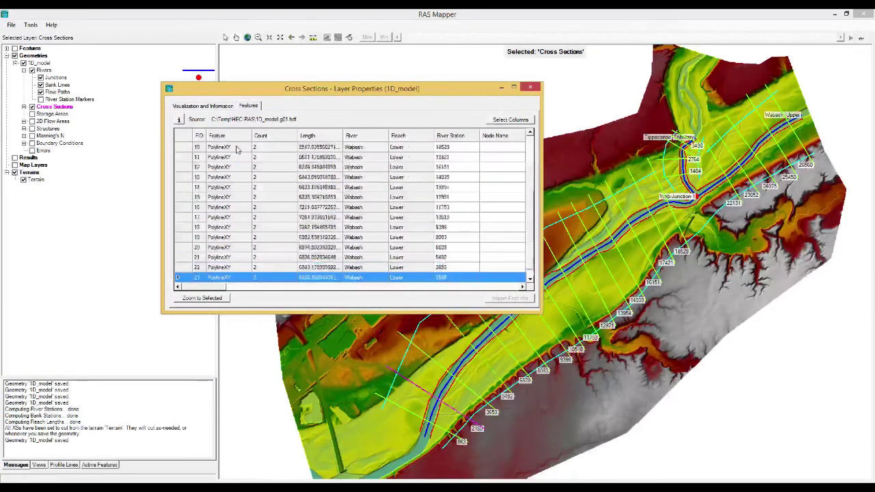
key("Down")
key("Up")
key("Up")
key("Up")
key("Up")
key("Up")
key("Up")
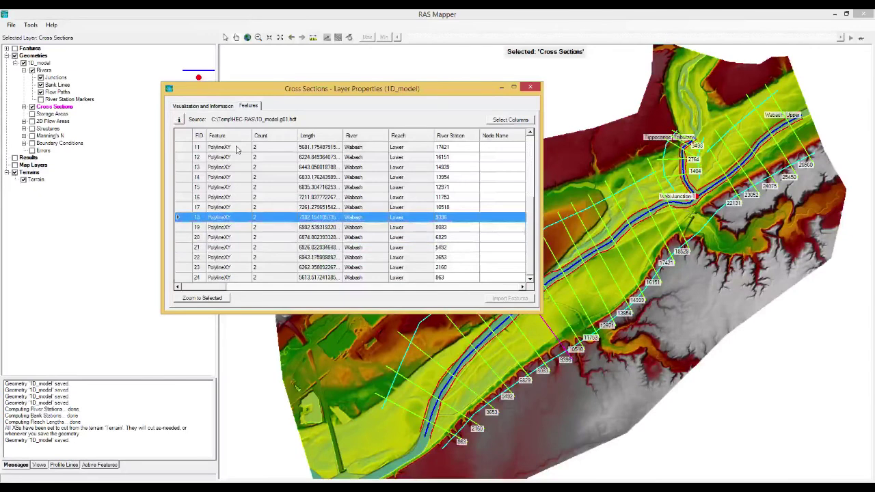
key("ctrl+Home")
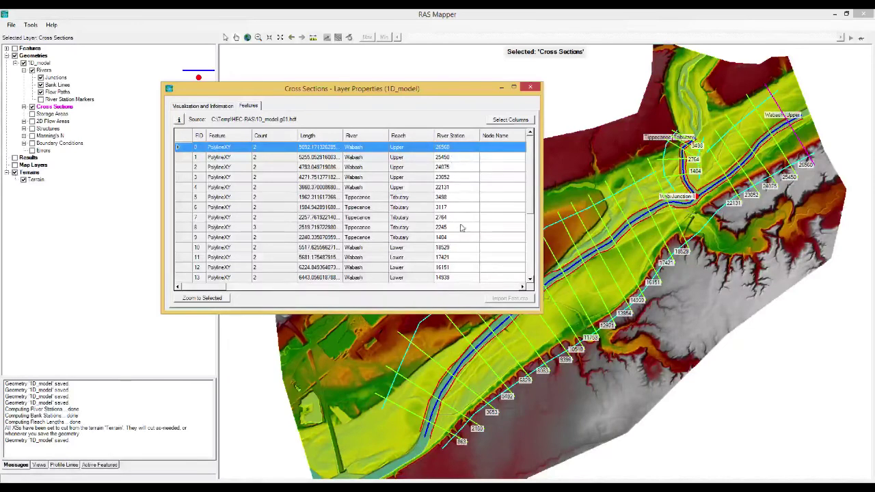
Examine how the river stations are ordered within the upper Wabash, the Tippecanoe tributary and the start of the lower Wabash
left_click(451, 161)
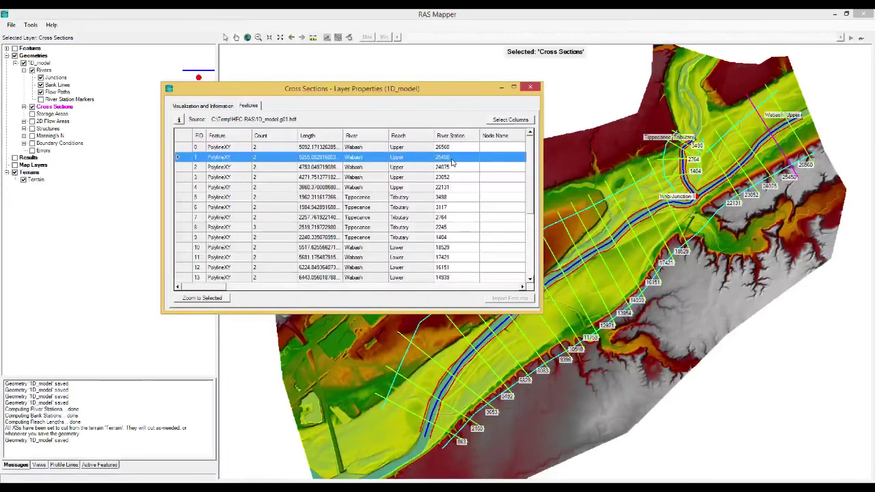
key("Down")
key("Down")
key("Down")
key("Down")
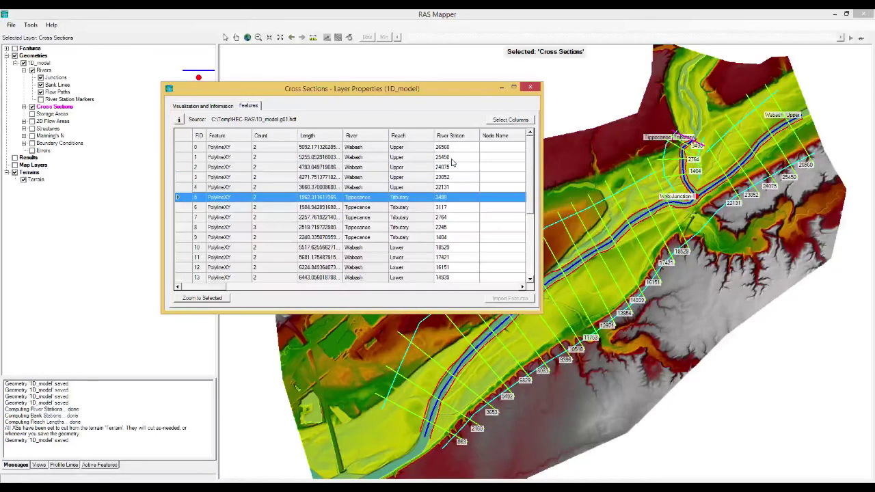
key("Up")
key("Up")
key("Up")
key("Up")
key("Down")
key("Down")
key("Down")
key("Down")
key("Down")
key("Down")
key("Down")
key("Down")
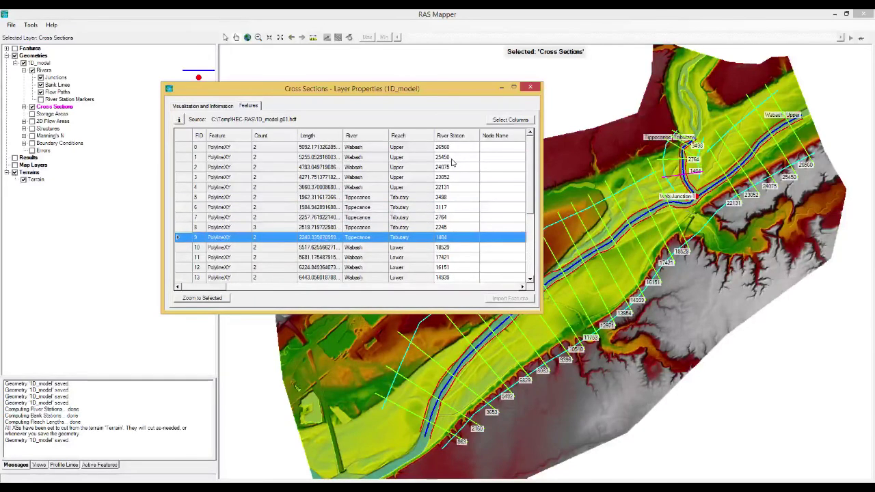
key("Up")
key("Up")
key("Up")
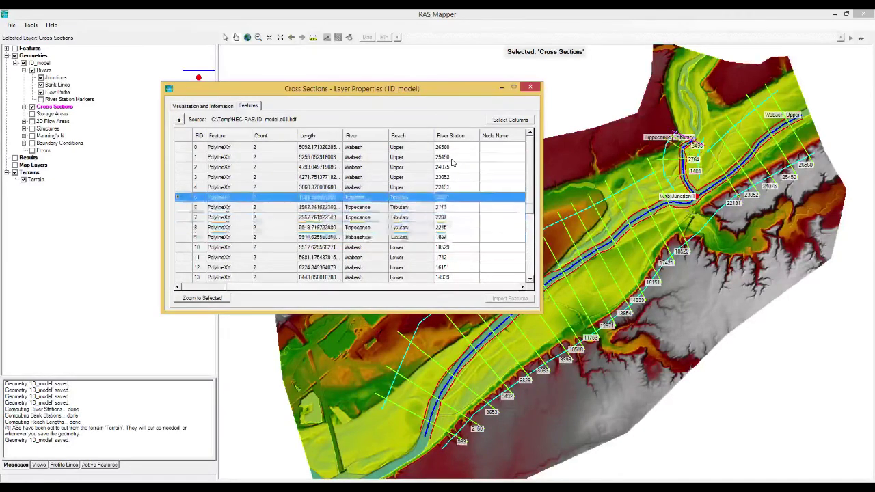
key("Down")
key("Down")
key("Down")
key("Down")
key("Down")
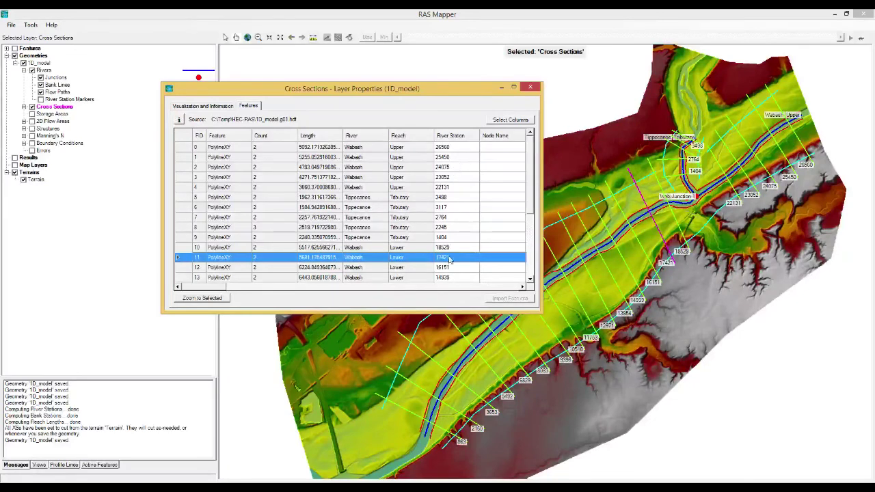
Examine the overbank and channel reach lengths and the left and right bank stations in the table, and close it
left_click_drag(205, 288, 239, 292)
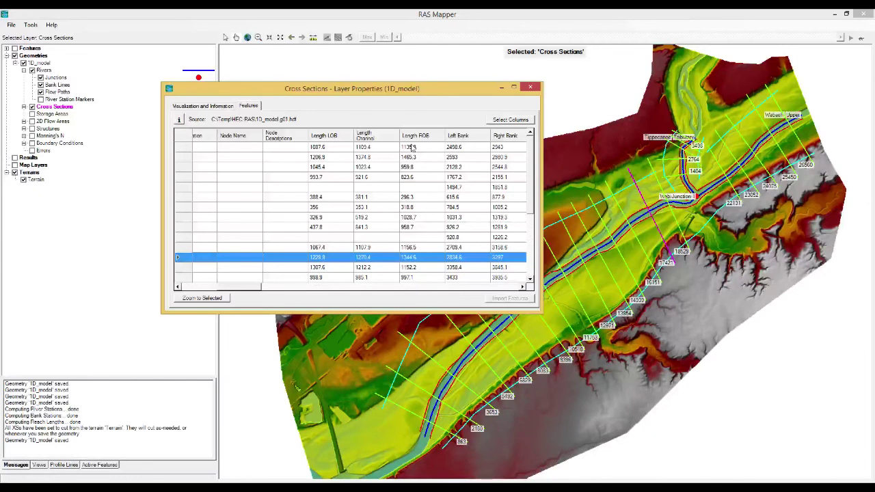
left_click(454, 149)
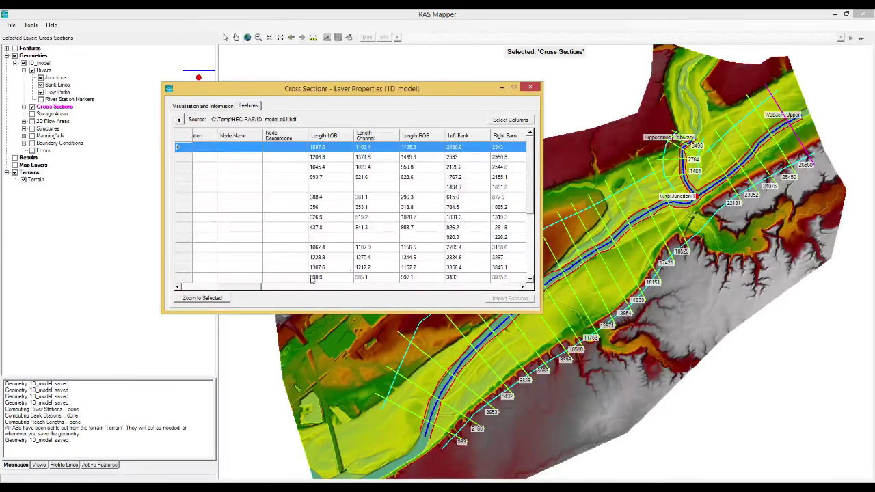
left_click_drag(543, 267, 723, 266)
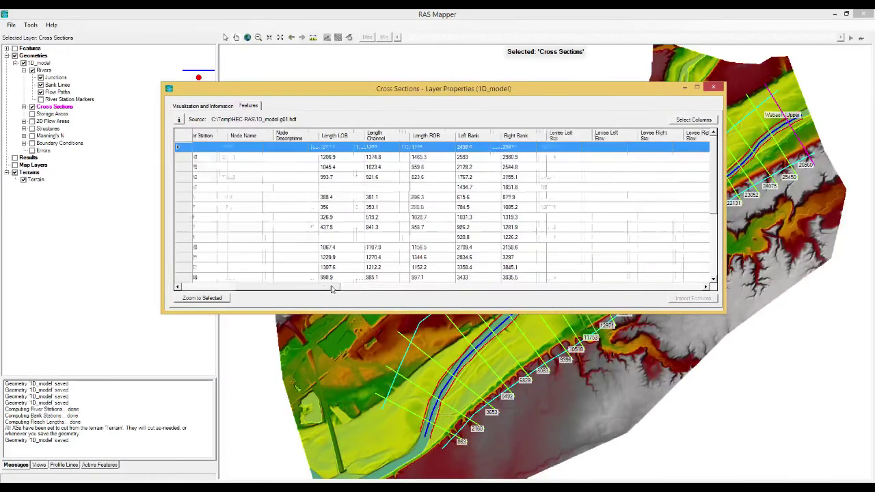
left_click_drag(337, 287, 313, 288)
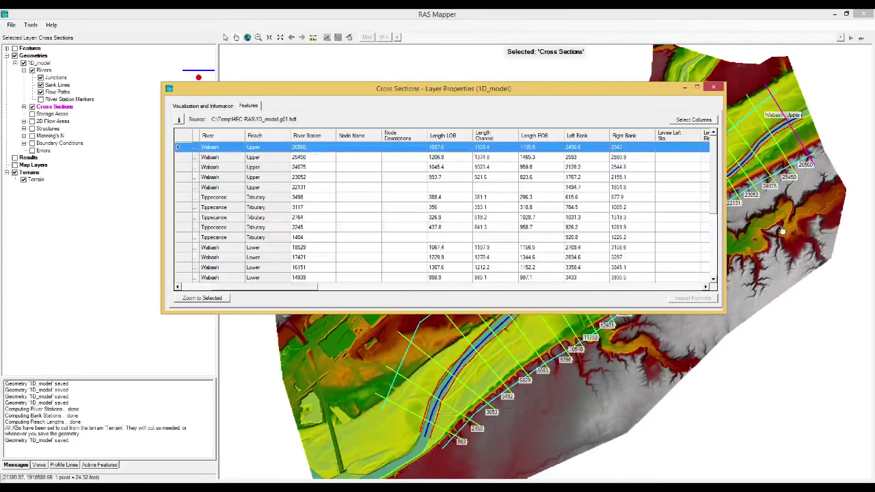
left_click_drag(305, 287, 269, 287)
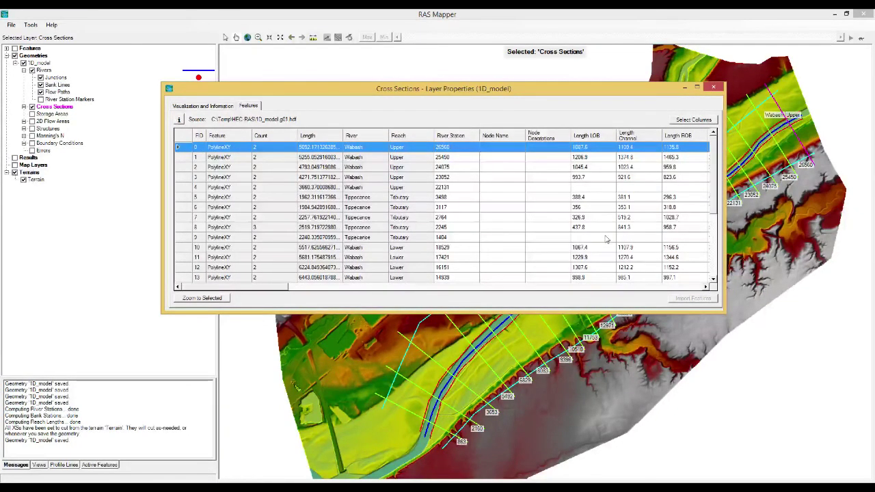
left_click(714, 88)
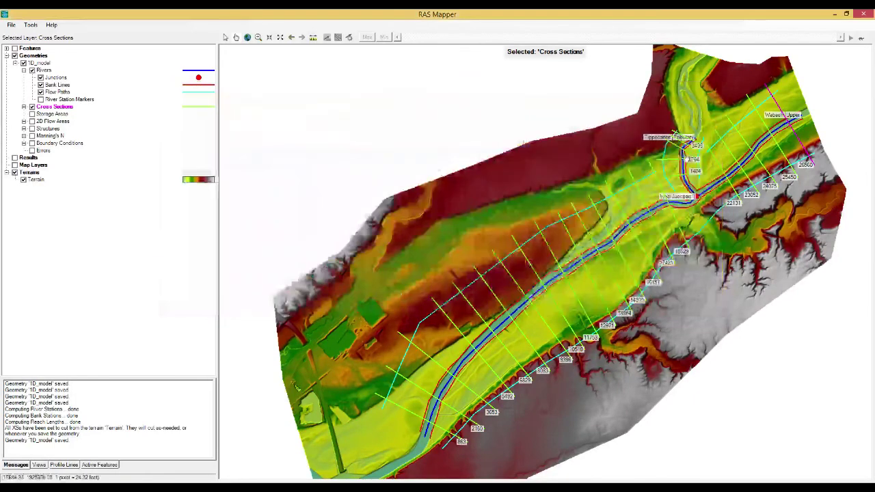
Save the RAS Mapper project and close RAS Mapper
left_click(11, 25)
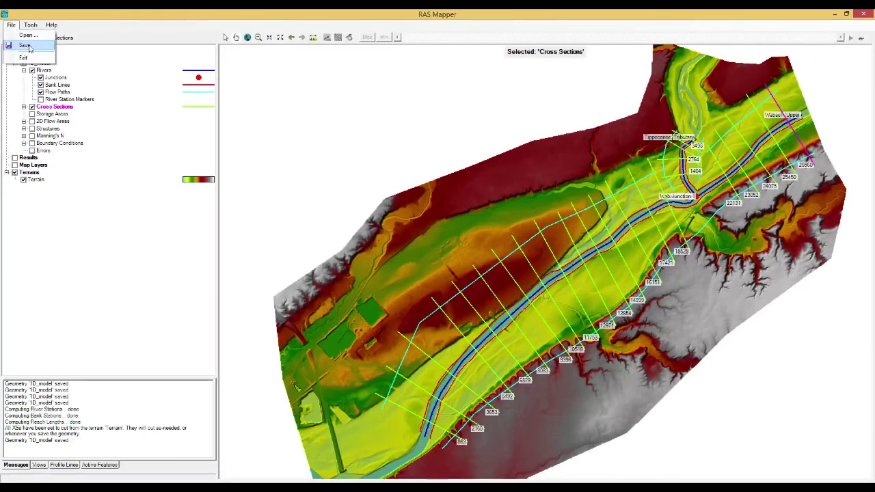
left_click(29, 46)
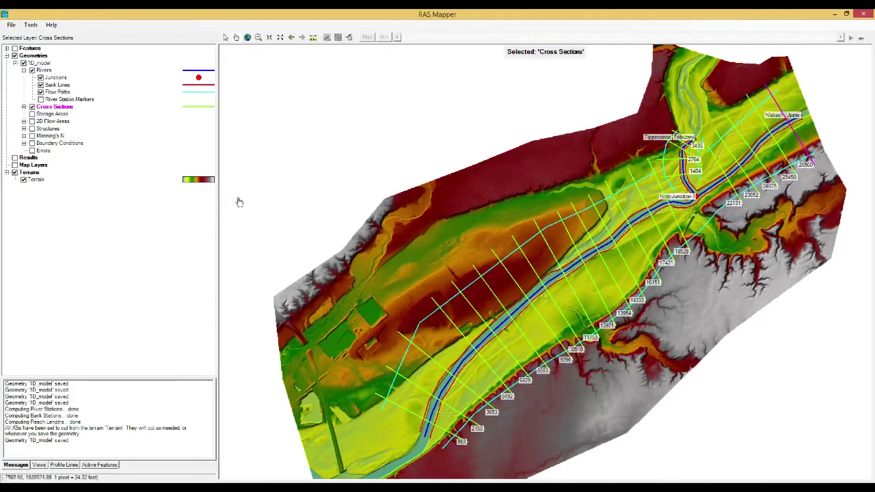
left_click(862, 16)
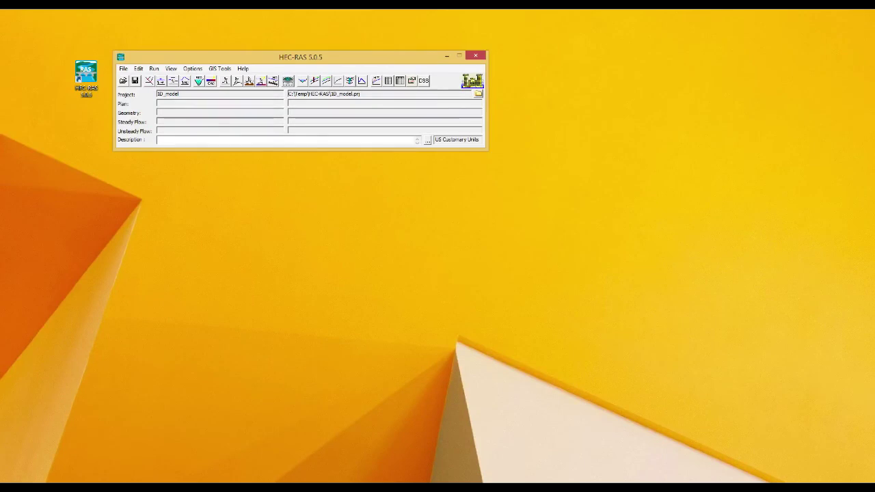
Switch to File Explorer and examine the geometry, project, rasmap and backup files in the C:\Temp\HEC-RAS folder
left_click(188, 488)
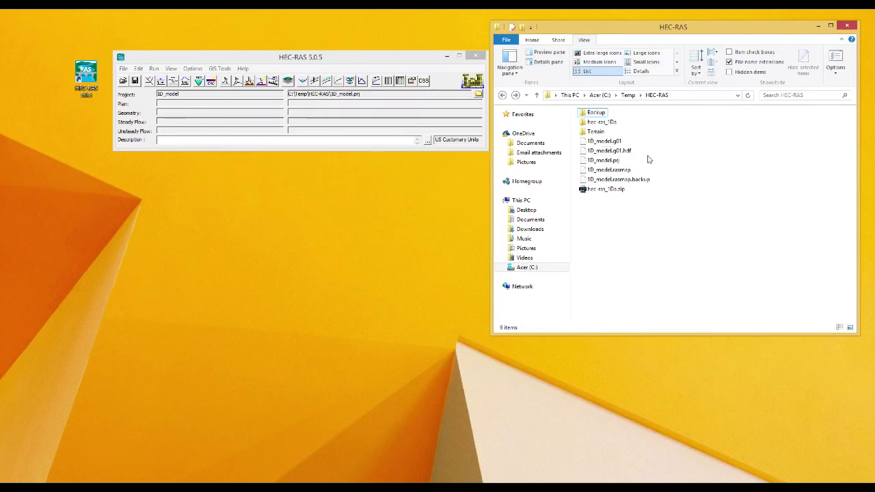
left_click(610, 142)
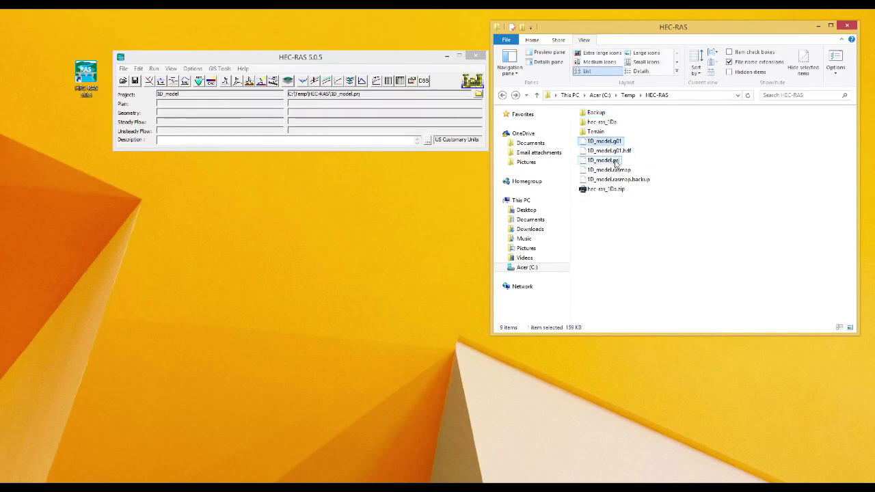
left_click(615, 151)
left_click(623, 170)
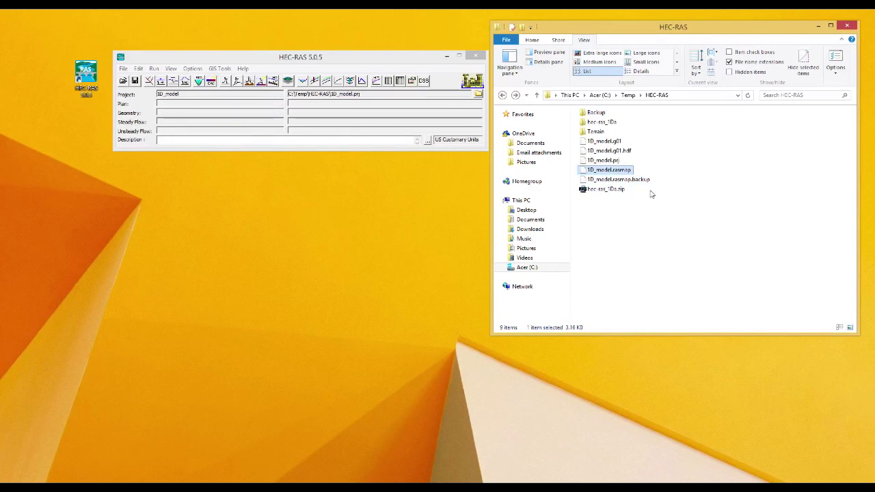
left_click(595, 115)
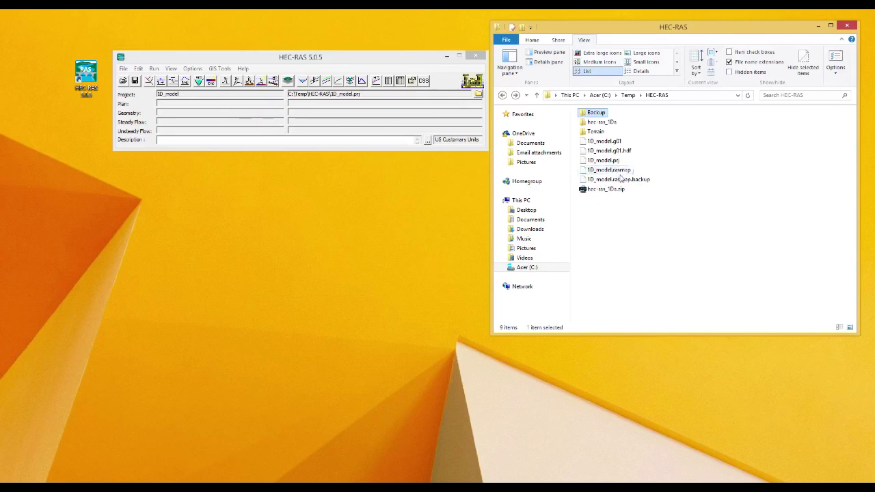
left_click(643, 182)
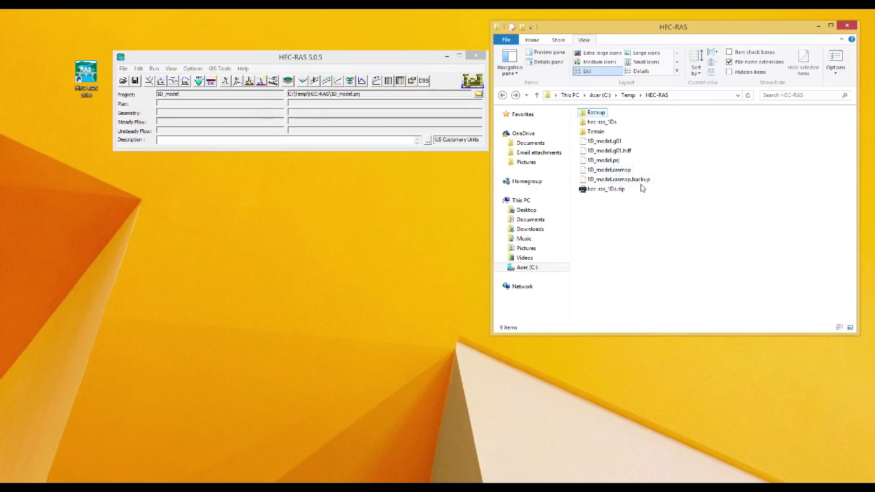
left_click(654, 258)
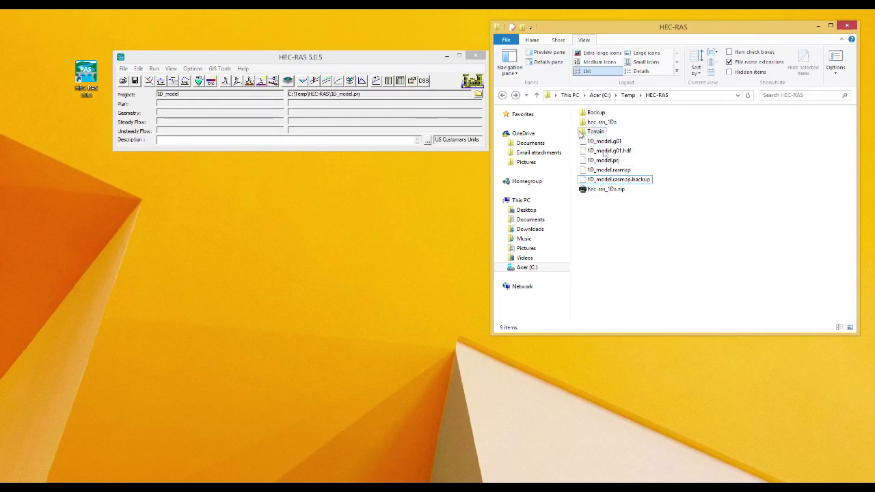
left_click(607, 141)
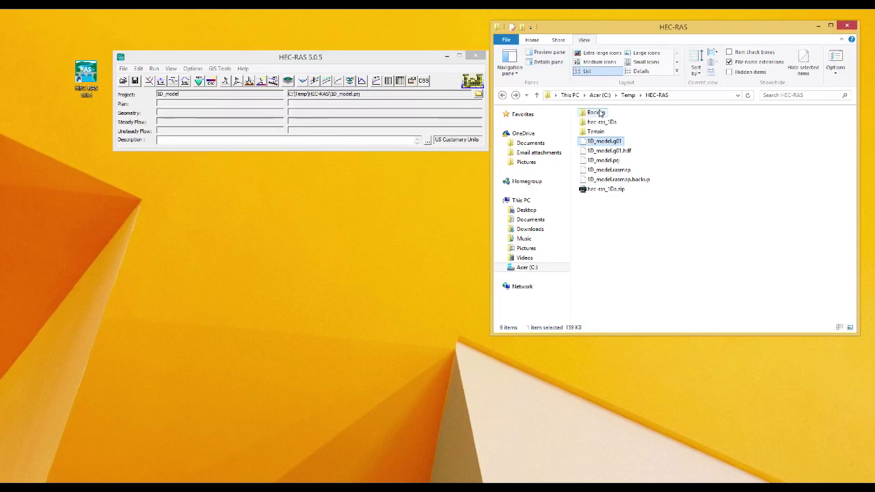
left_click(600, 114)
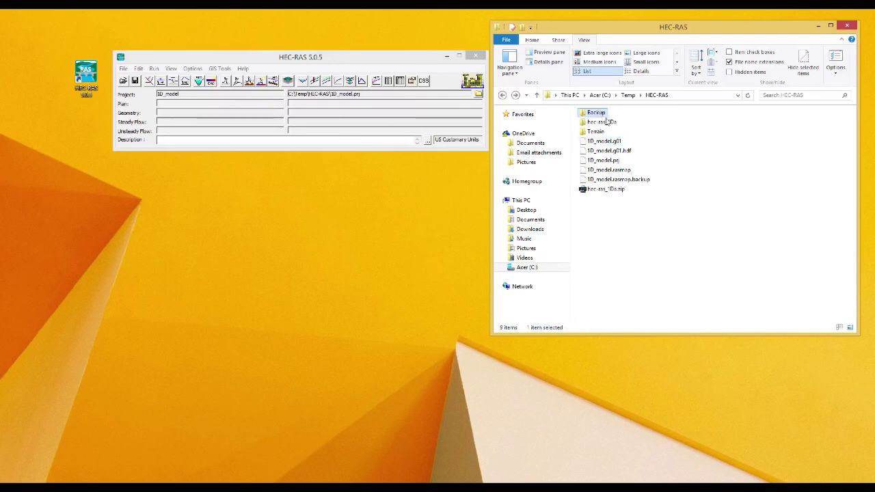
left_click(621, 180)
left_click(694, 207)
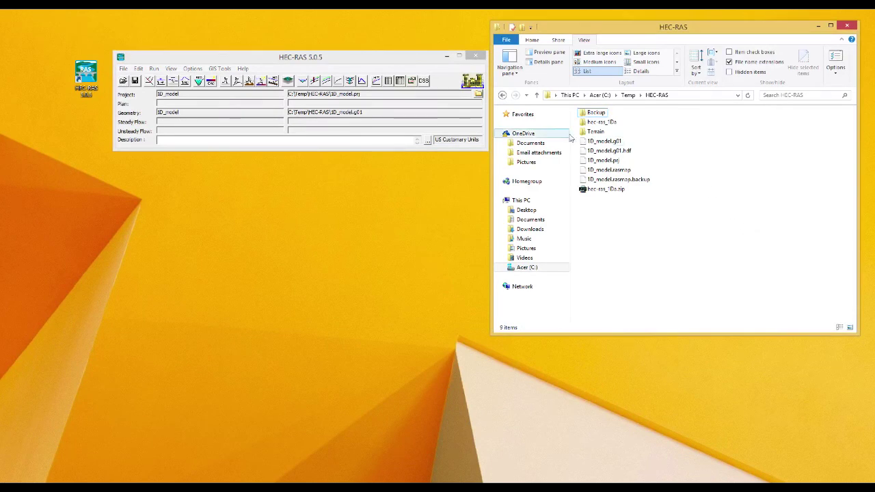
Minimize File Explorer, go to the geometric data editor in HEC-RAS and load the 1D_model geometry file
left_click(819, 26)
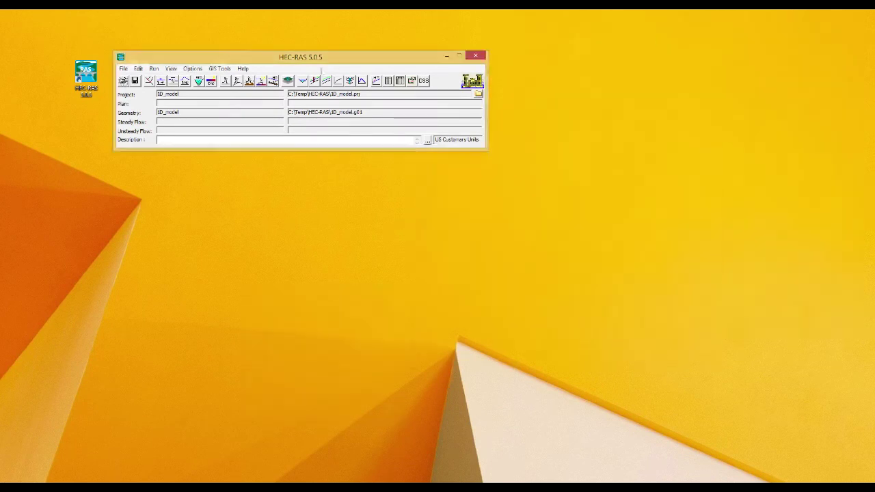
left_click(140, 69)
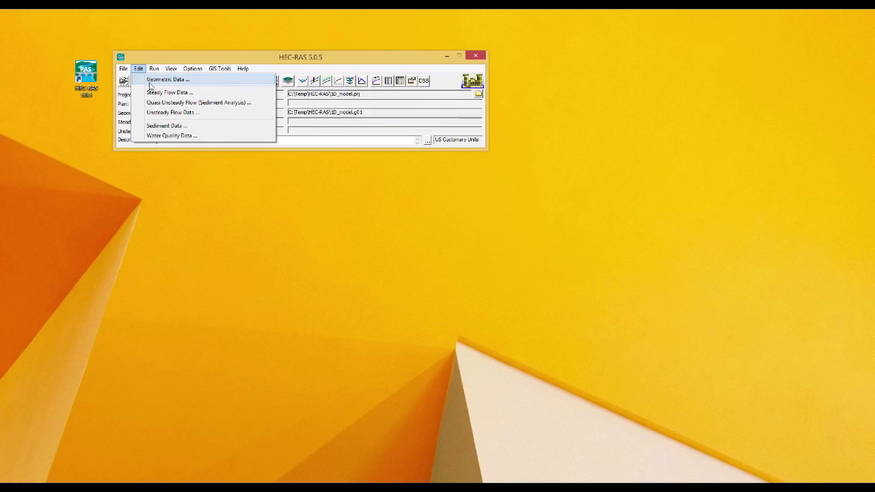
left_click(151, 84)
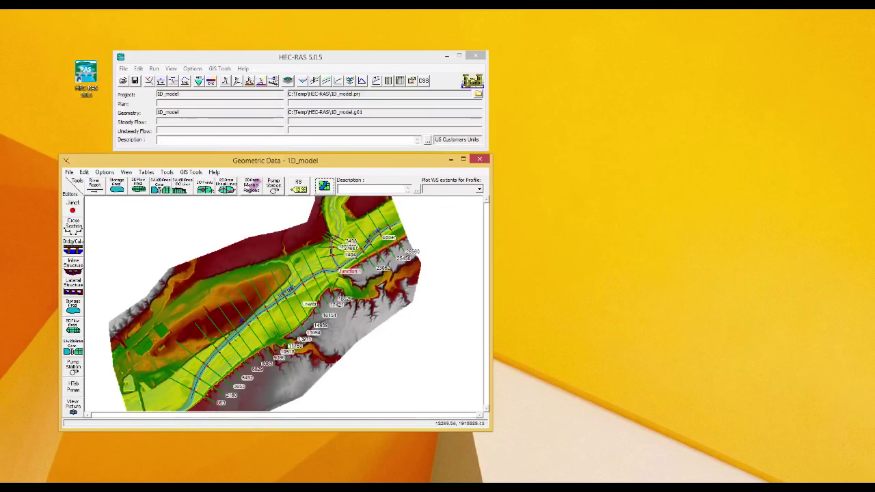
left_click(69, 171)
left_click(88, 195)
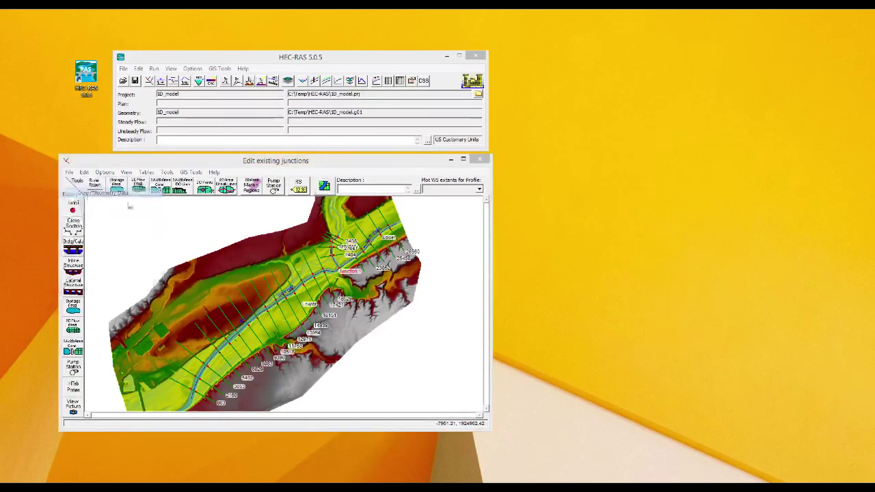
left_click_drag(743, 203, 566, 213)
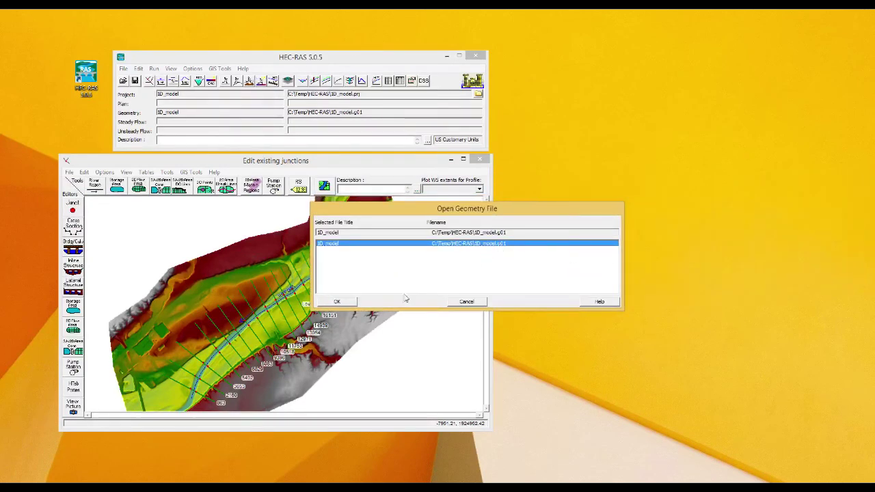
left_click(340, 301)
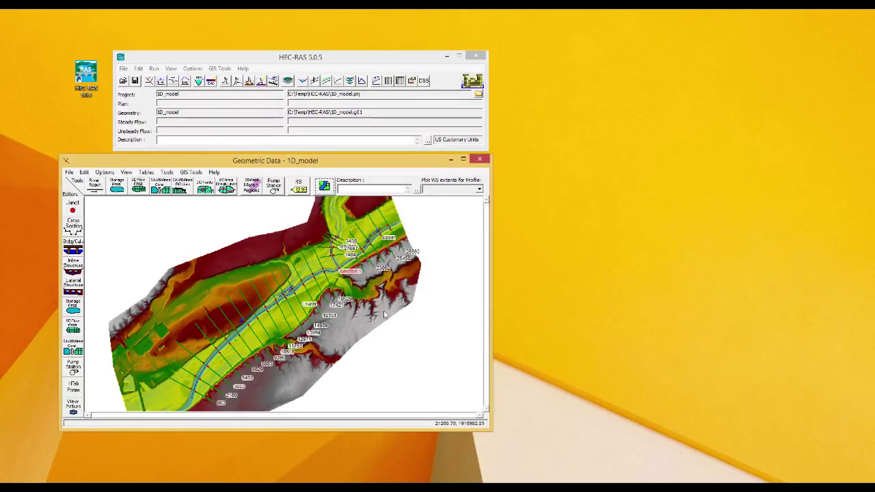
Turn off the terrain plot in the background layers of the geometry schematic and close the layer settings
left_click(323, 191)
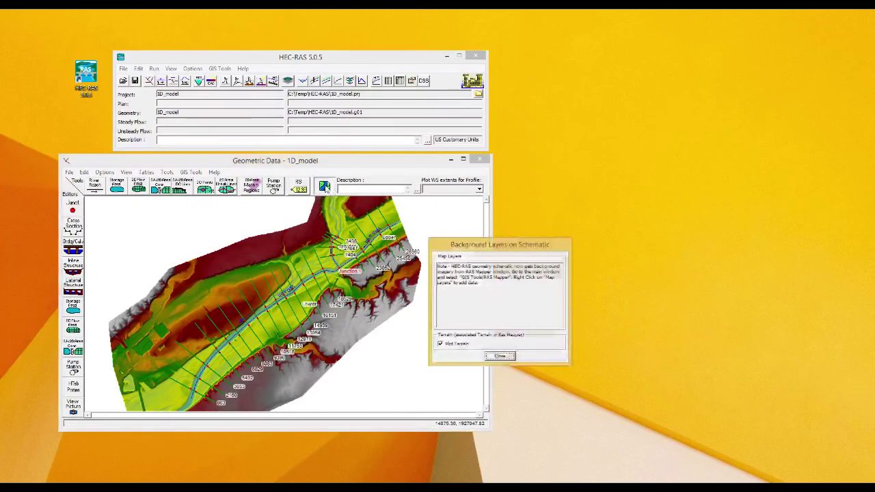
left_click(441, 344)
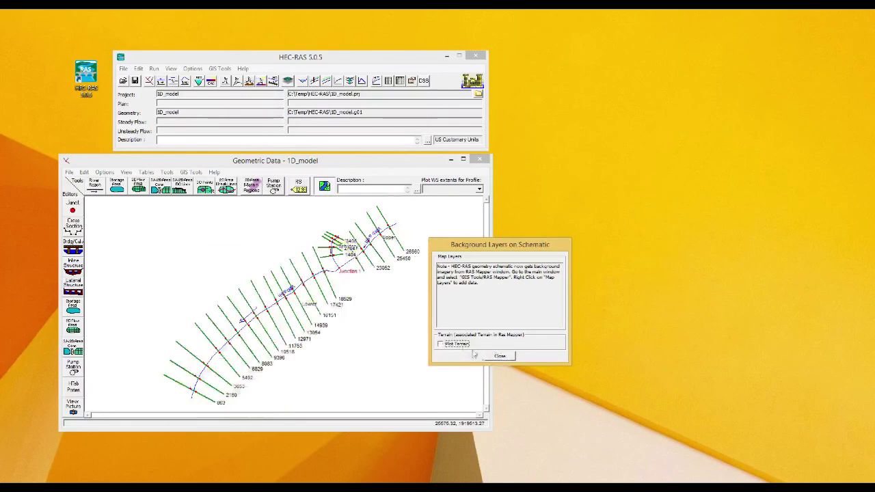
left_click(499, 358)
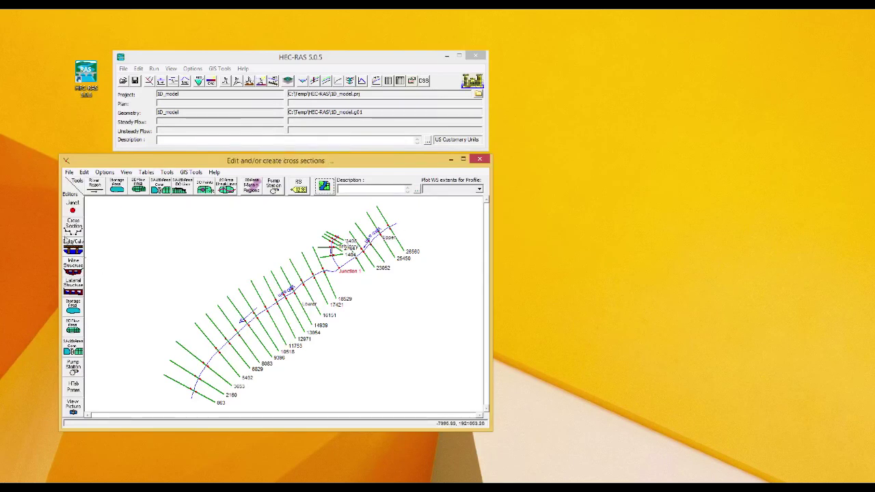
Open the cross section editor and display the Lower reach of the Wabash river
left_click(73, 226)
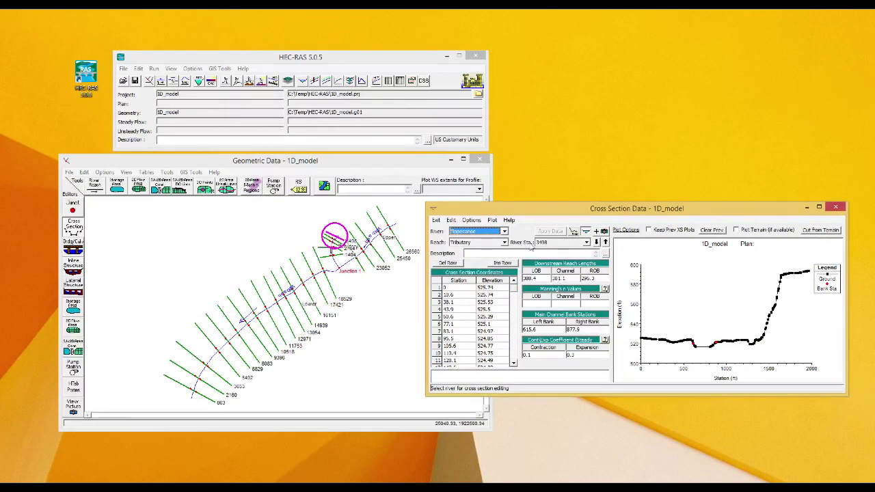
left_click(504, 232)
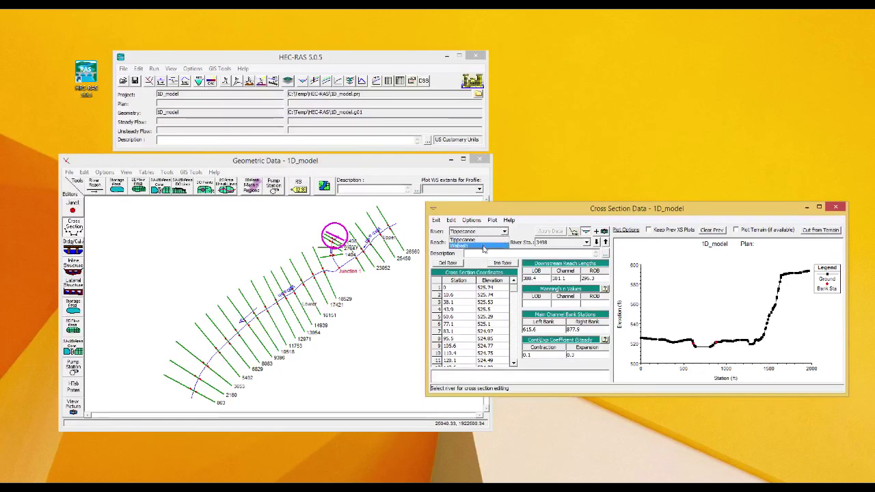
left_click(501, 247)
left_click(503, 243)
left_click(489, 258)
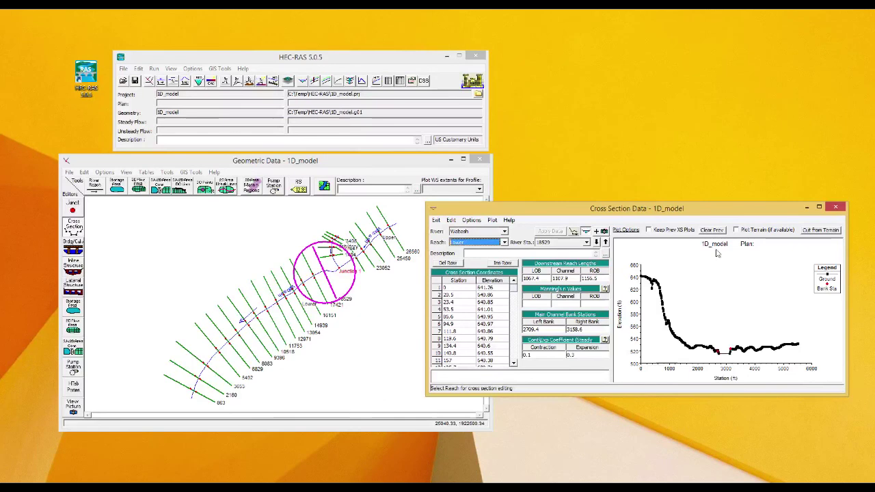
Go downstream through the river stations of the lower Wabash from 18529 and examine each cross-section profile
left_click(597, 243)
left_click(596, 243)
left_click(596, 243)
left_click(596, 243)
left_click(596, 242)
left_click(596, 243)
left_click(596, 243)
left_click(596, 243)
left_click(596, 243)
left_click(596, 243)
left_click(596, 243)
left_click(596, 242)
left_click(596, 243)
left_click(596, 243)
left_click(596, 243)
left_click(596, 242)
left_click(596, 243)
left_click(596, 242)
left_click(596, 243)
left_click(596, 243)
left_click(596, 243)
left_click(596, 243)
left_click(596, 243)
left_click(596, 243)
left_click(596, 242)
left_click(596, 243)
left_click(596, 243)
left_click(597, 243)
left_click(596, 242)
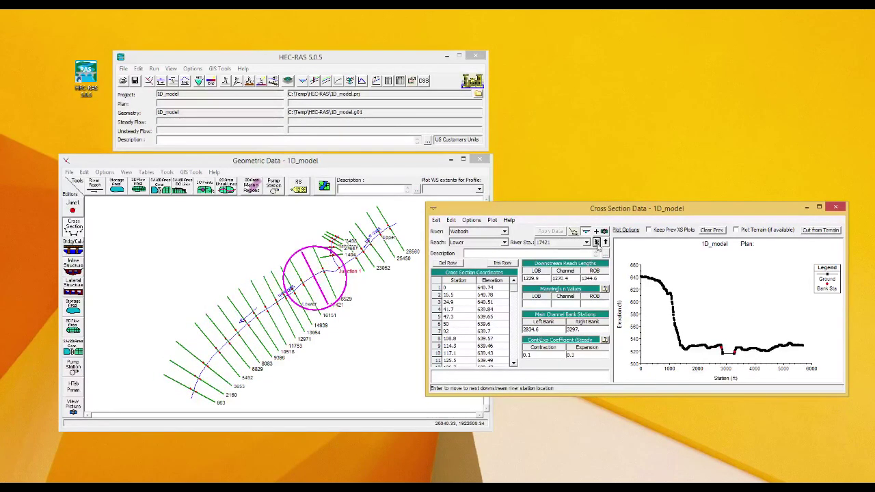